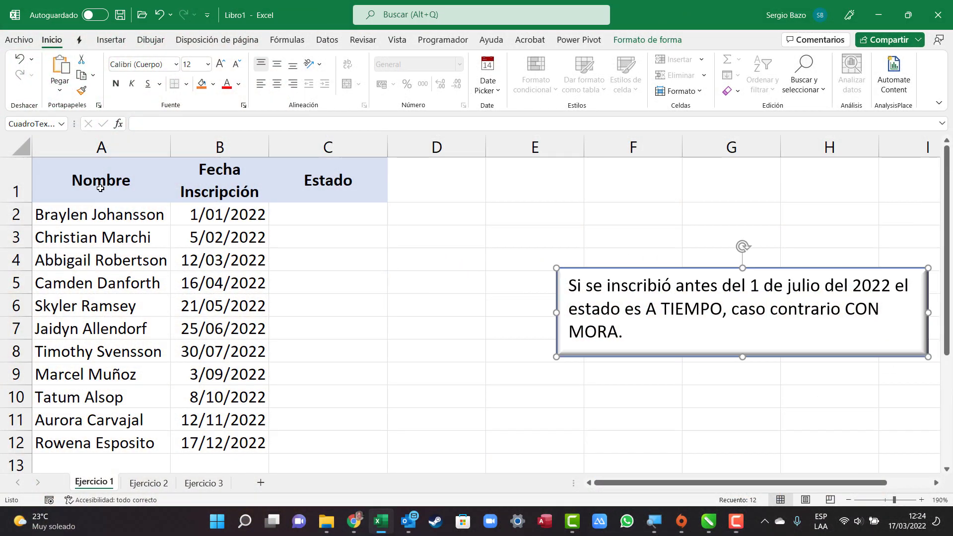
- Review the names and dates, then enter =SI(B2<1/7/2022;"A TIEMPO";"CON MORA") in C2
drag(99, 188, 99, 397)
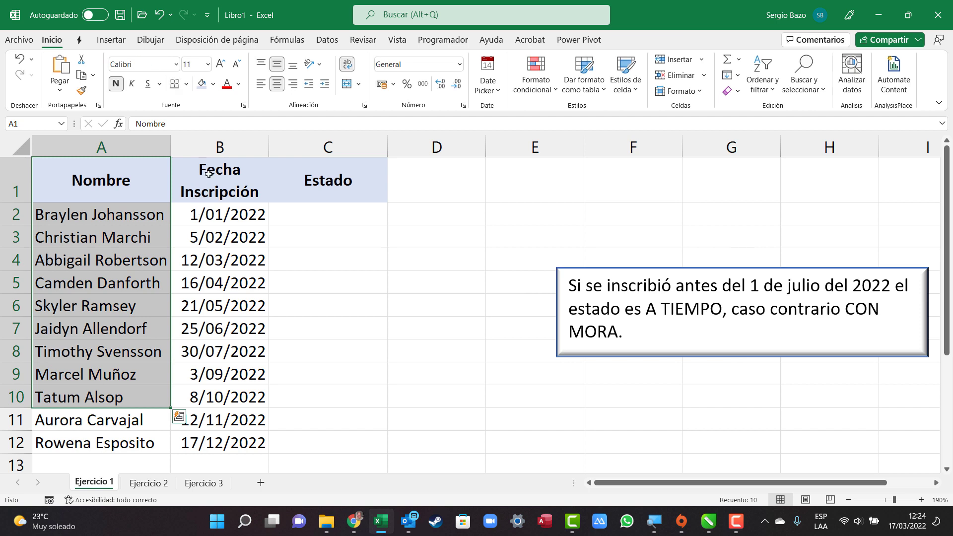
mouse_move(220, 178)
mouse_down()
mouse_move(209, 387)
mouse_move(218, 375)
mouse_up()
click(328, 220)
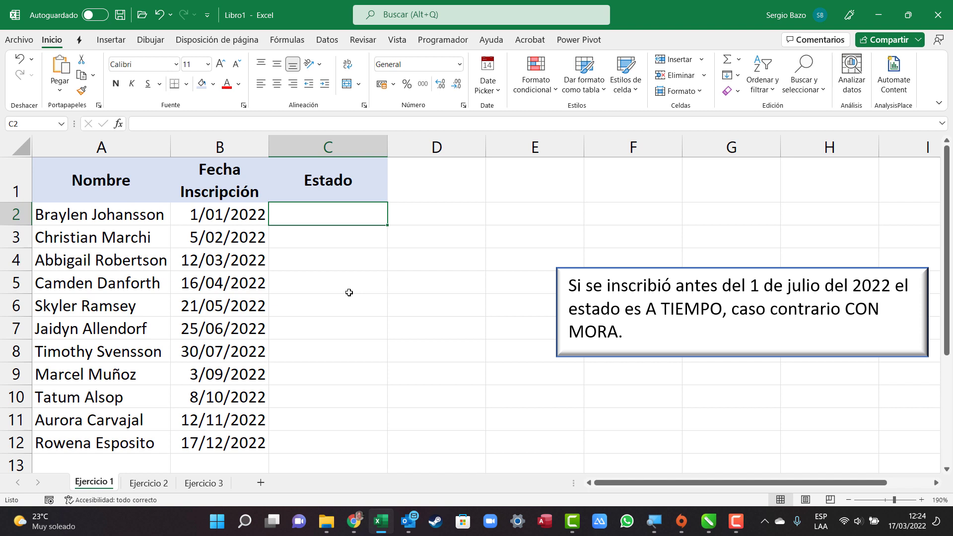
text(=SI()
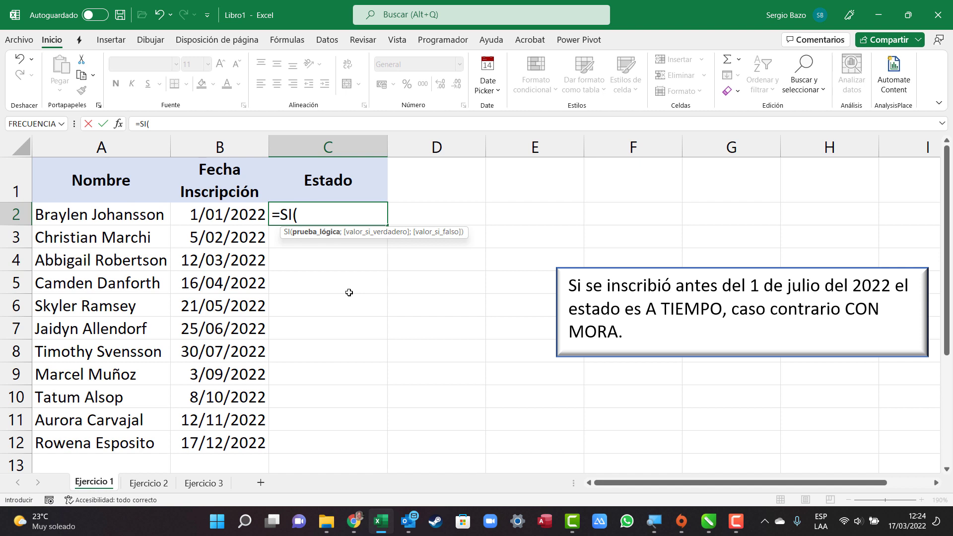
click(221, 215)
text(<)
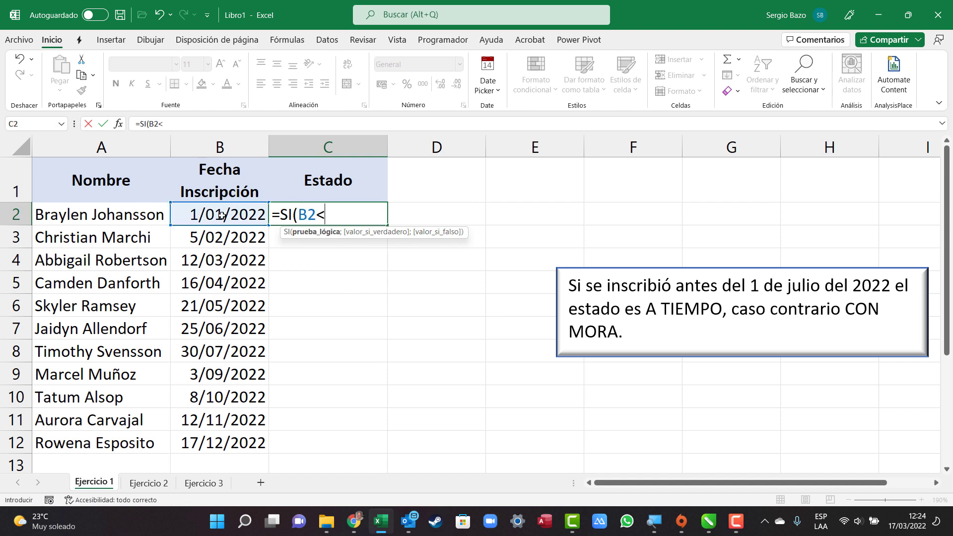
text(1/)
text(7/)
text(2022)
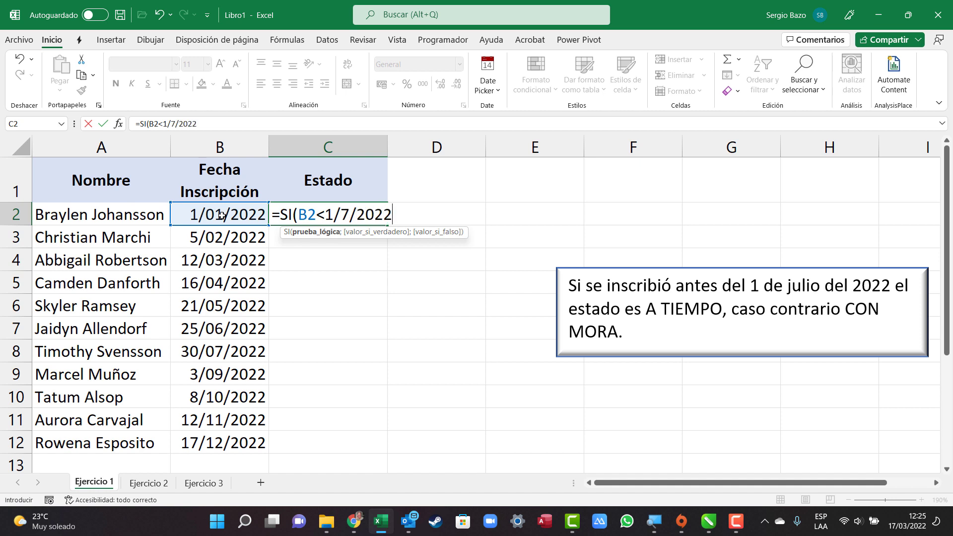
text(;")
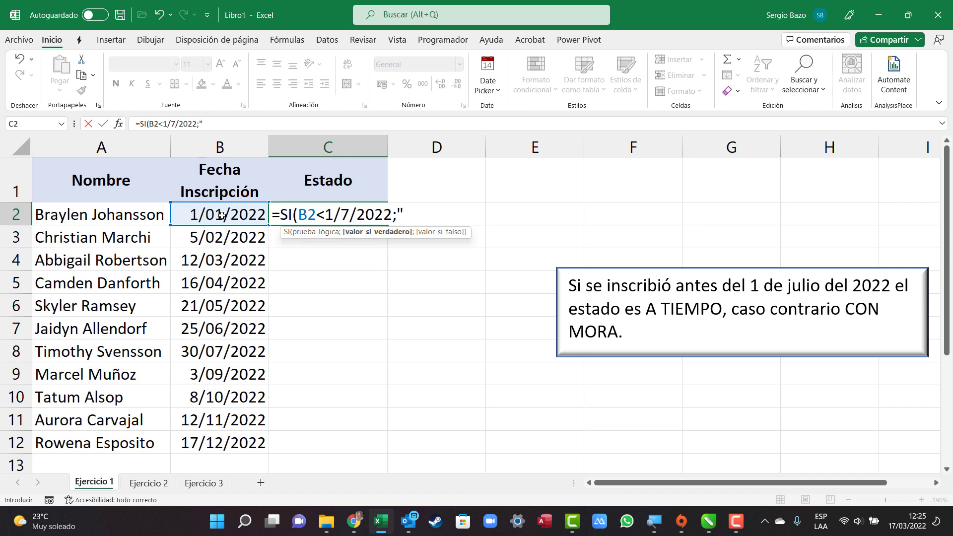
text(A TIEMPO";)
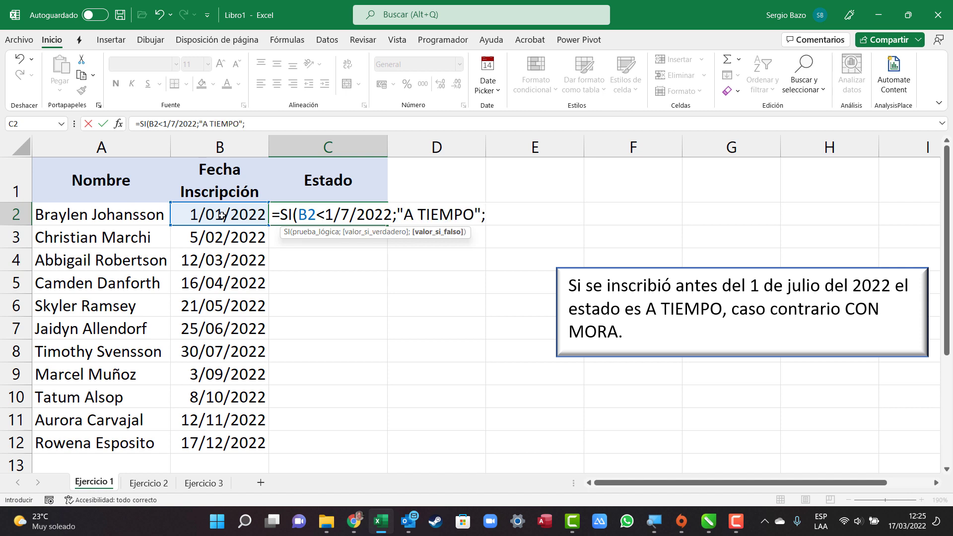
text("CO)
text(N MORA"))
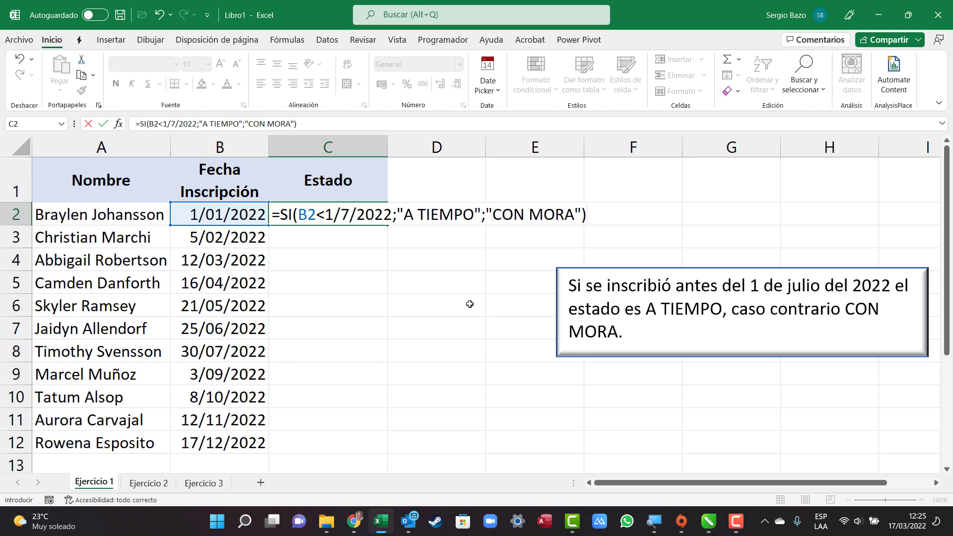
- Confirm the C2 Estado formula and fill it down to C12
key(Return)
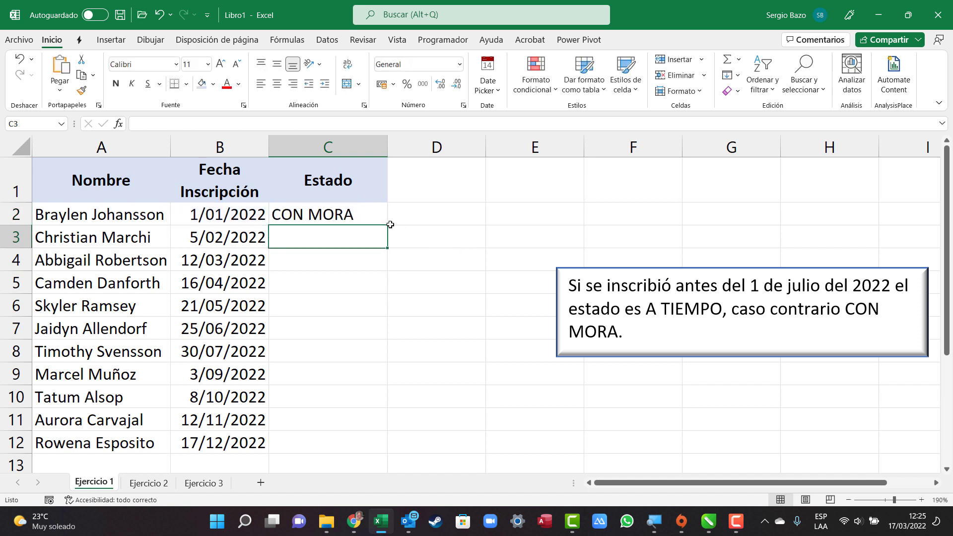
click(359, 217)
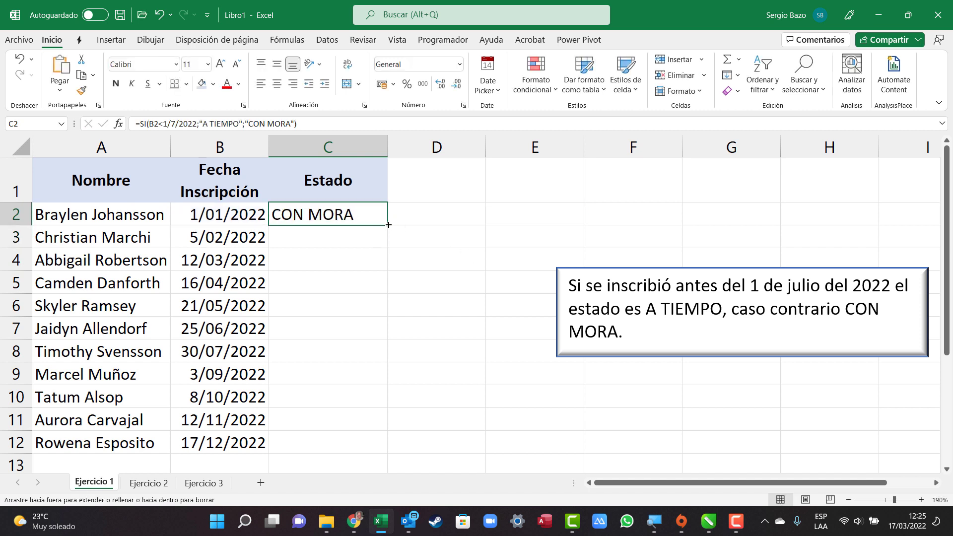
double_click(387, 225)
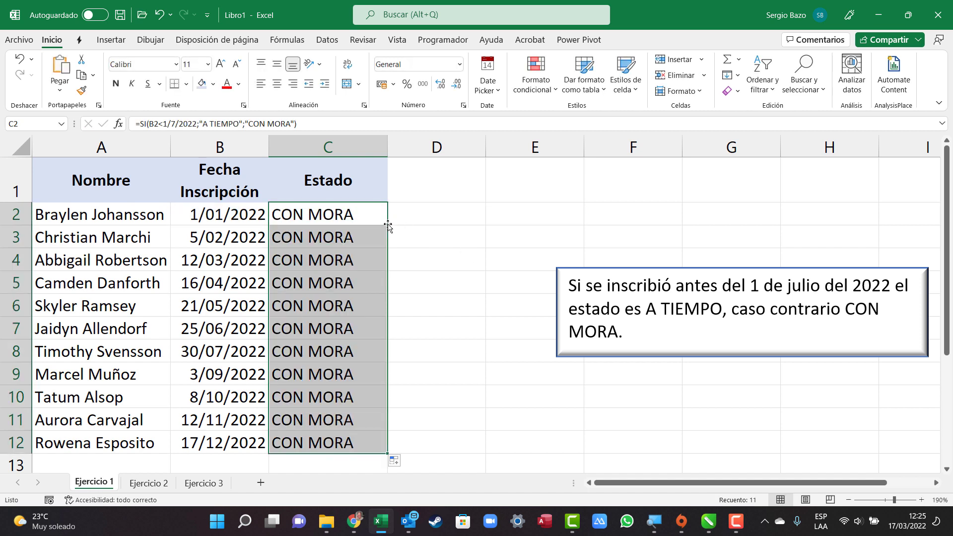
- Inspect the 1/7/2022 comparison in C2's formula, leaving it unchanged
double_click(351, 214)
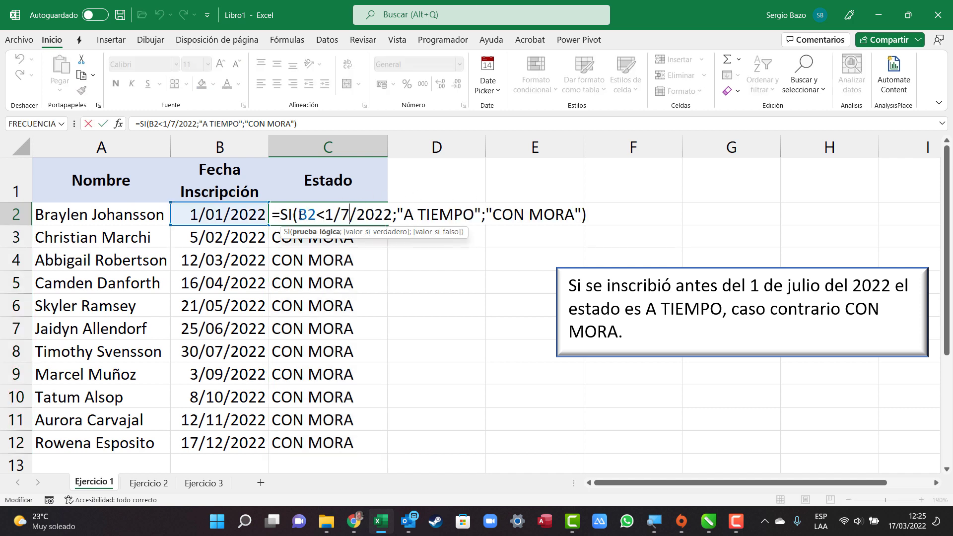
drag(299, 215, 392, 214)
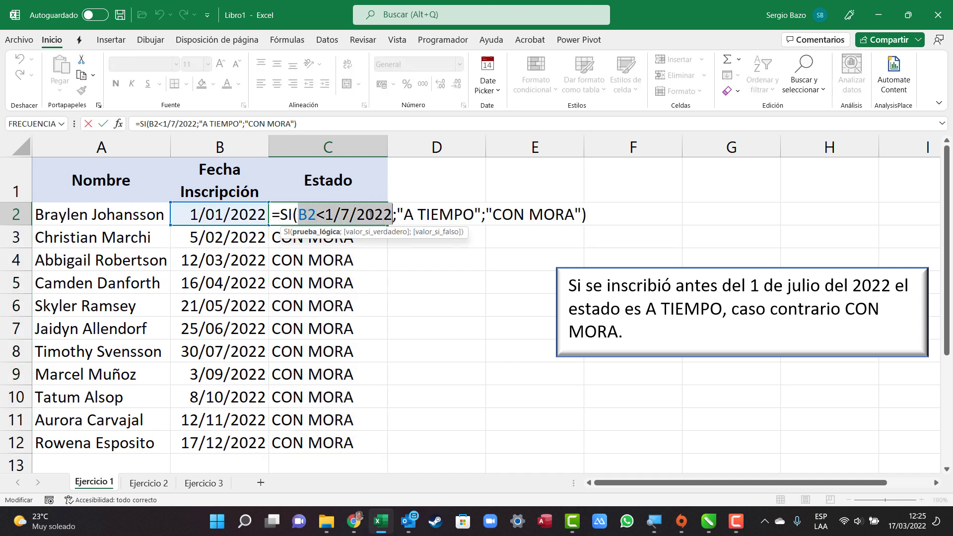
drag(325, 214, 392, 214)
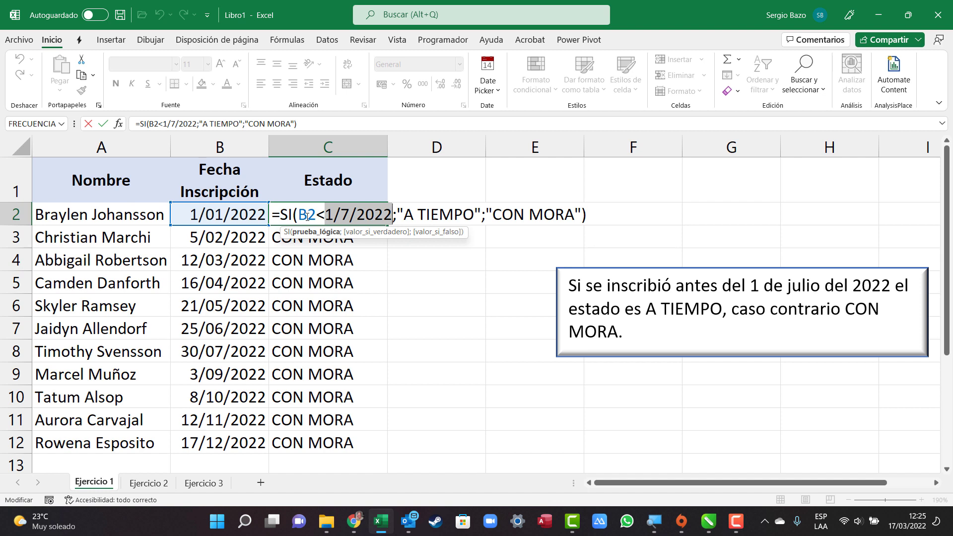
drag(298, 215, 392, 214)
key(Escape)
click(513, 213)
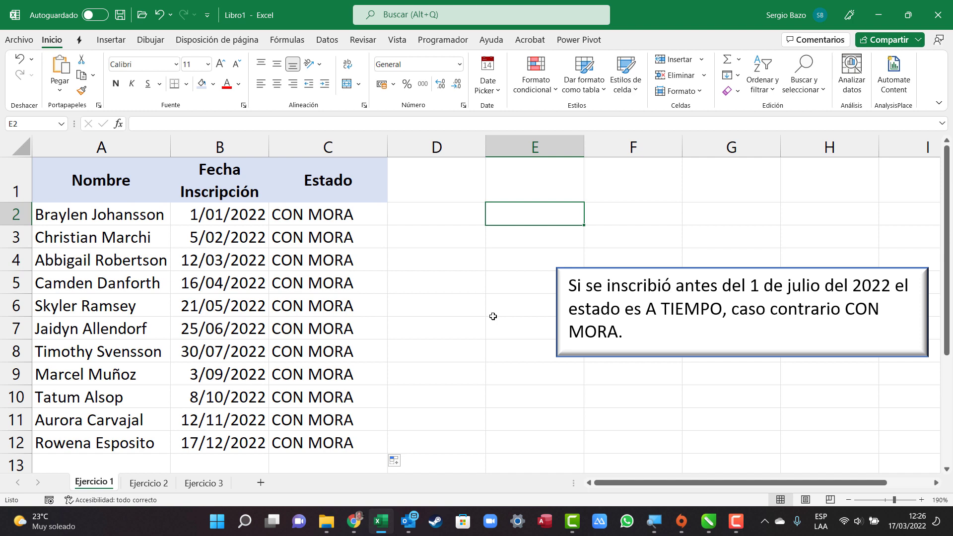
text(=F)
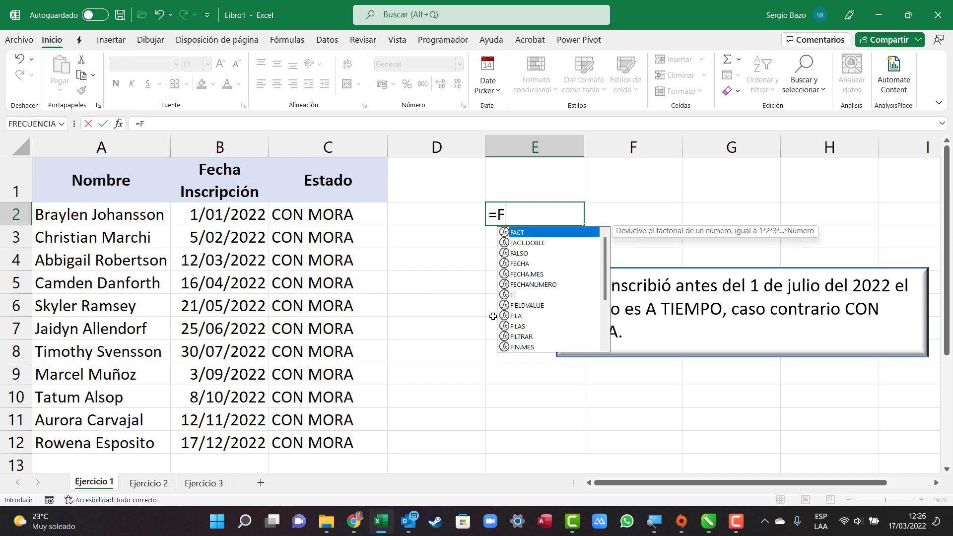
text(ECHA(2)
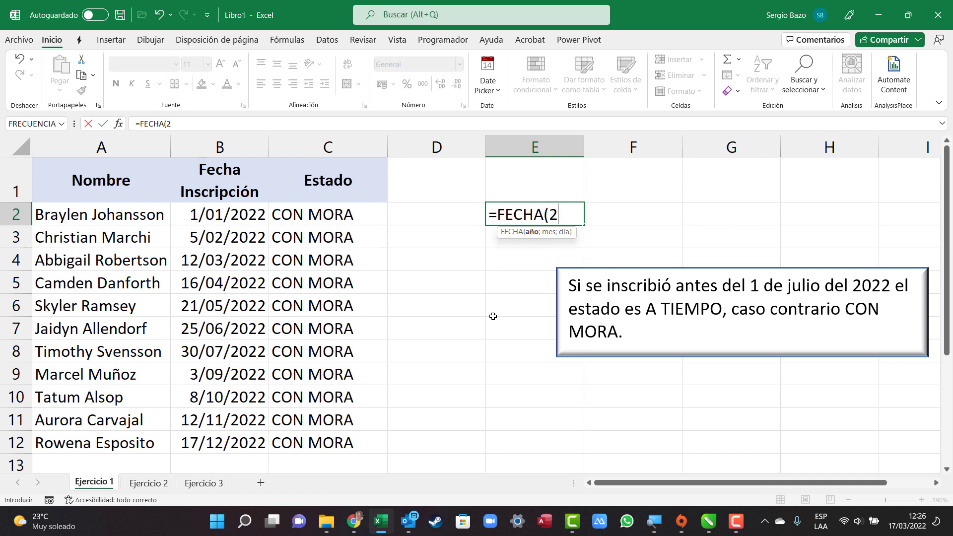
text(022;)
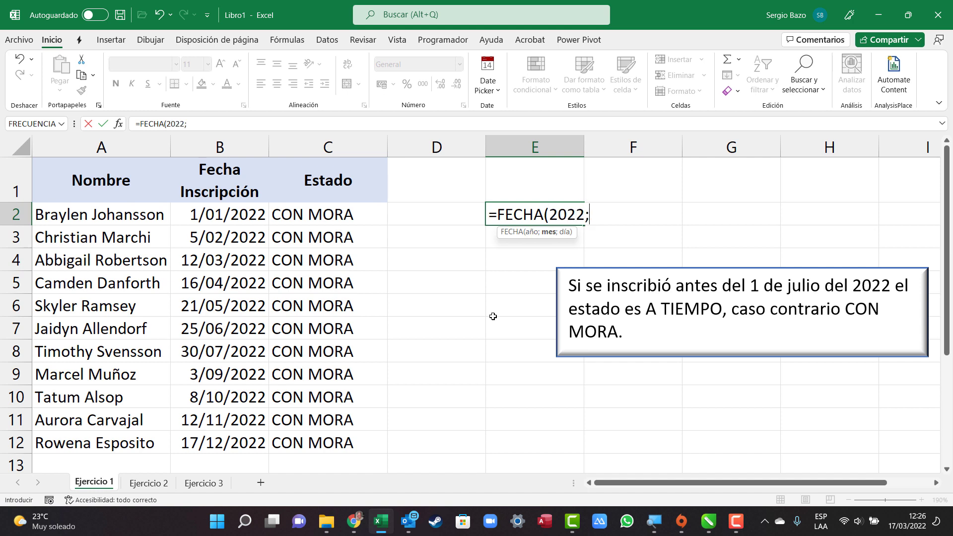
text(7)
text(;1)
text())
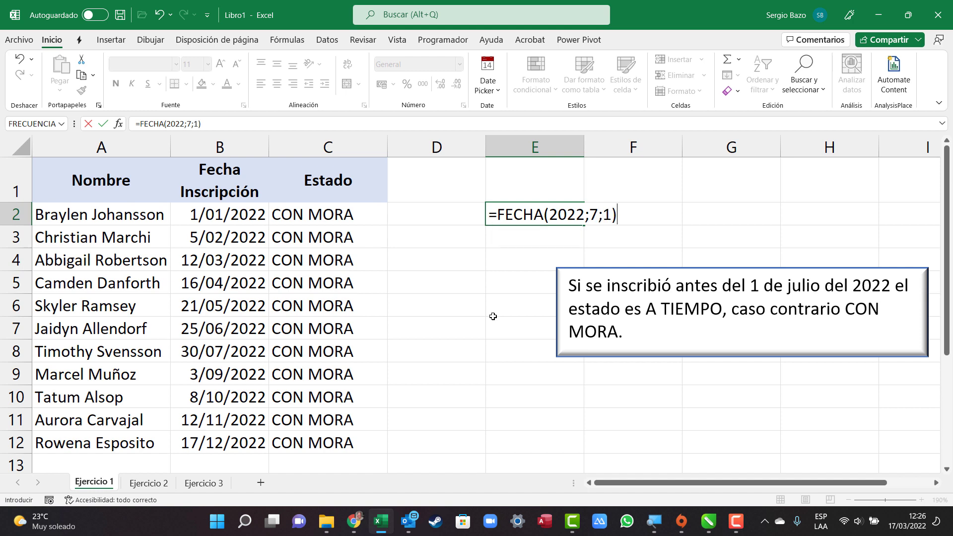
key(Return)
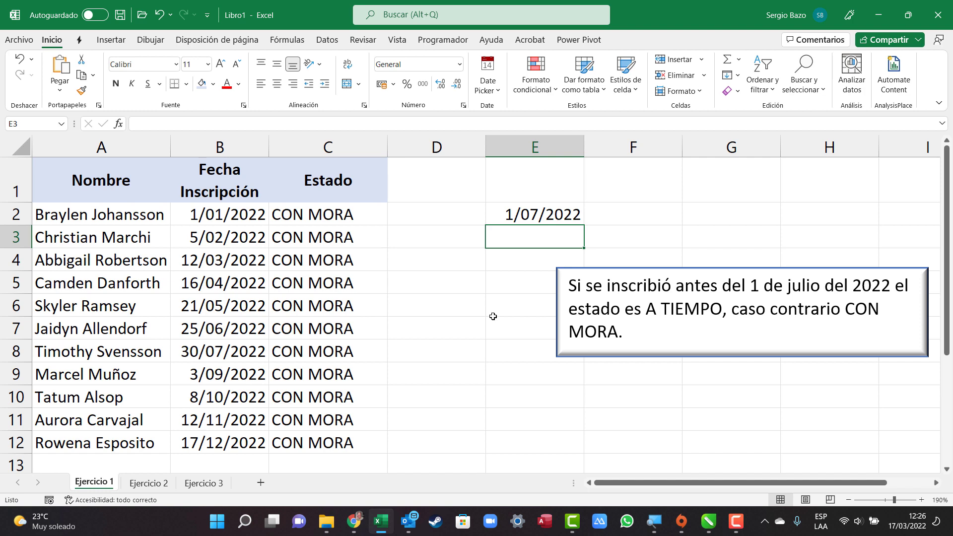
click(543, 214)
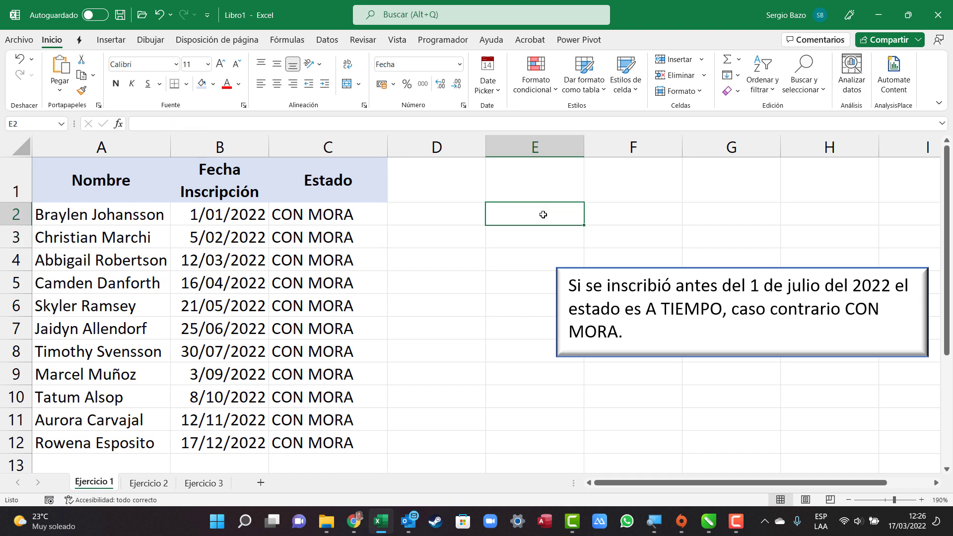
- Replace 1/7/2022 in C2's condition with FECHA(2022;7;1) so C2 shows A TIEMPO
double_click(342, 214)
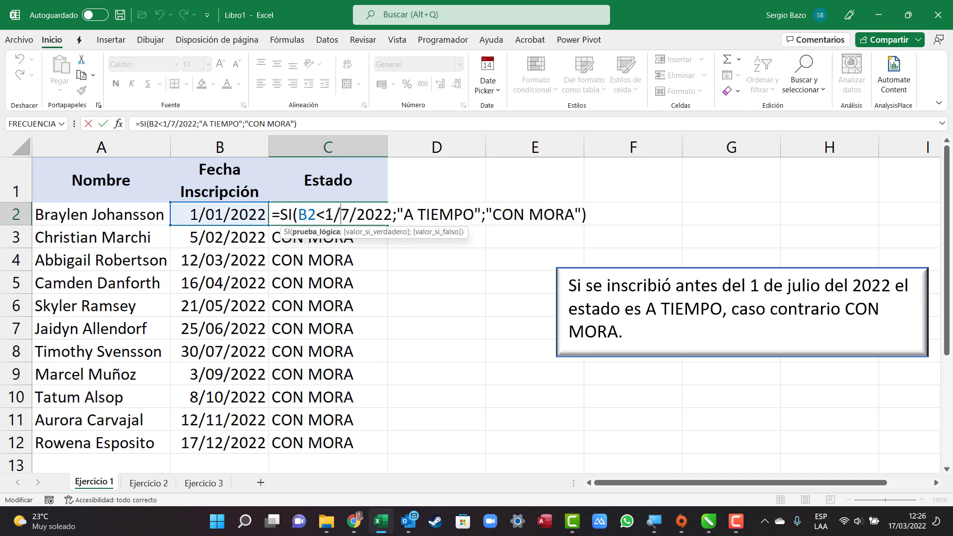
drag(325, 214, 390, 211)
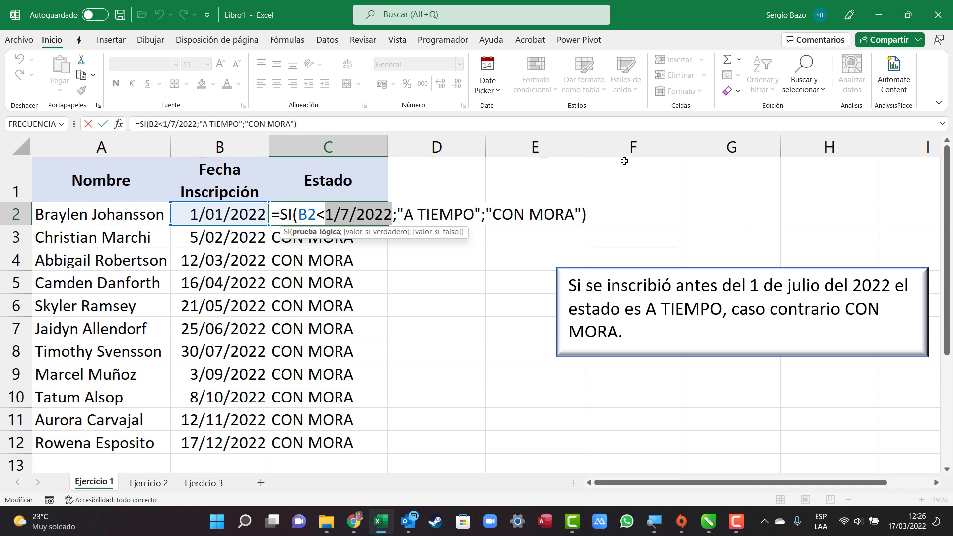
text(FE)
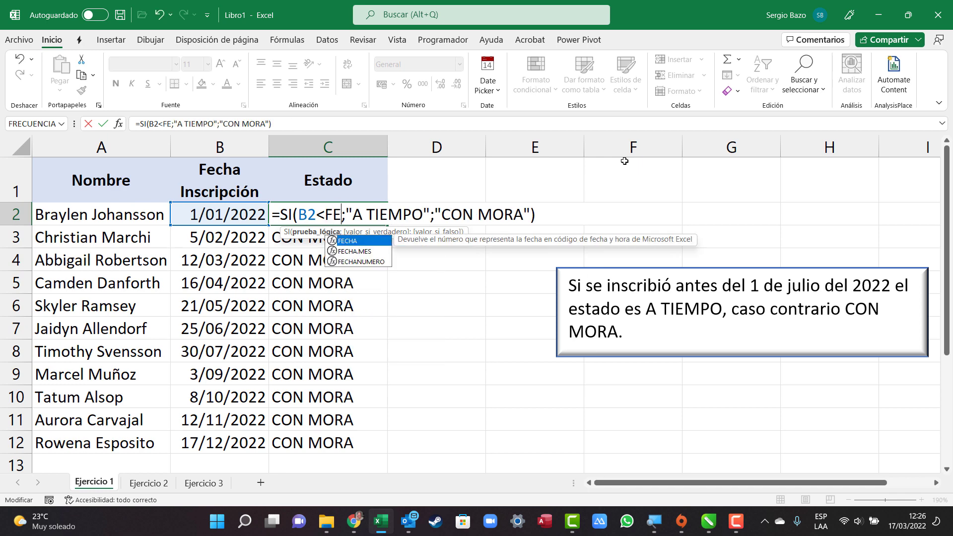
text(CHA(20)
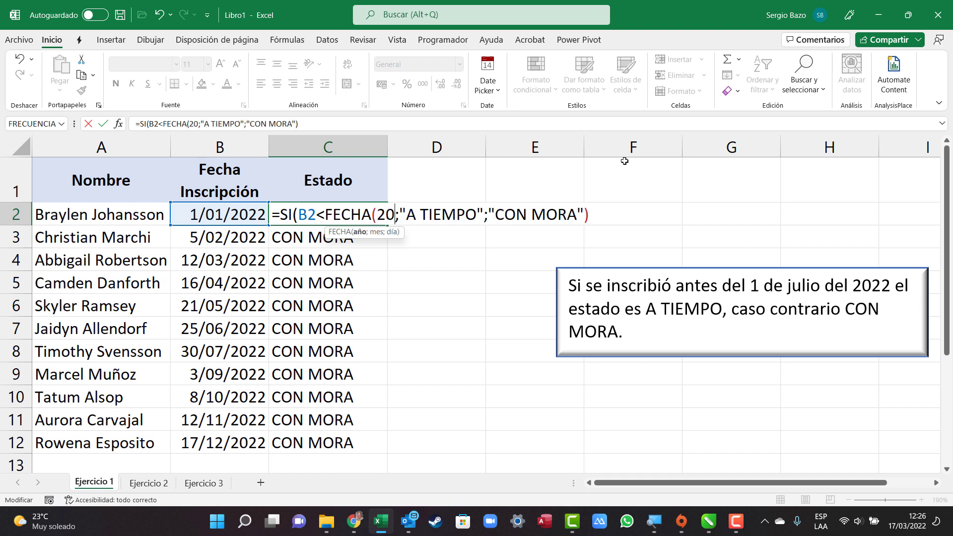
text(22;)
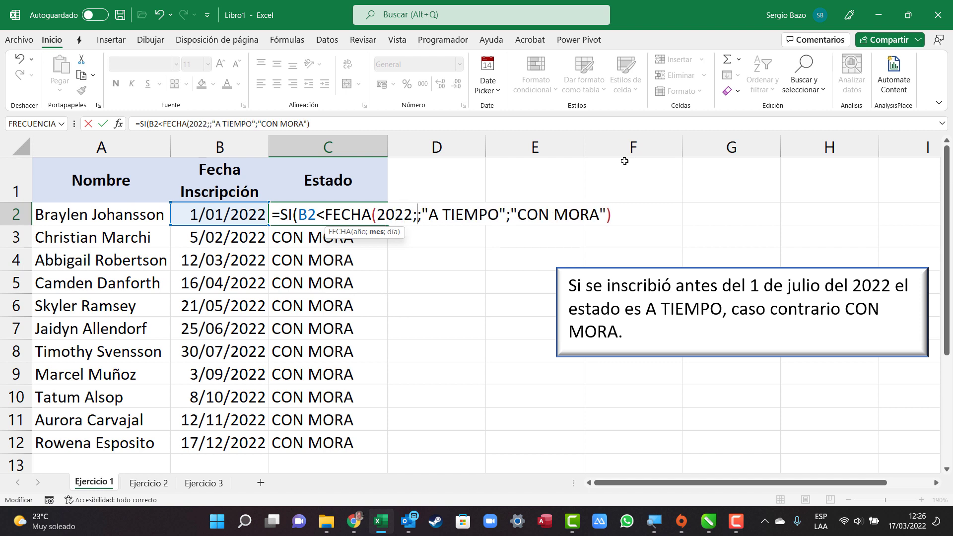
text(7;1)
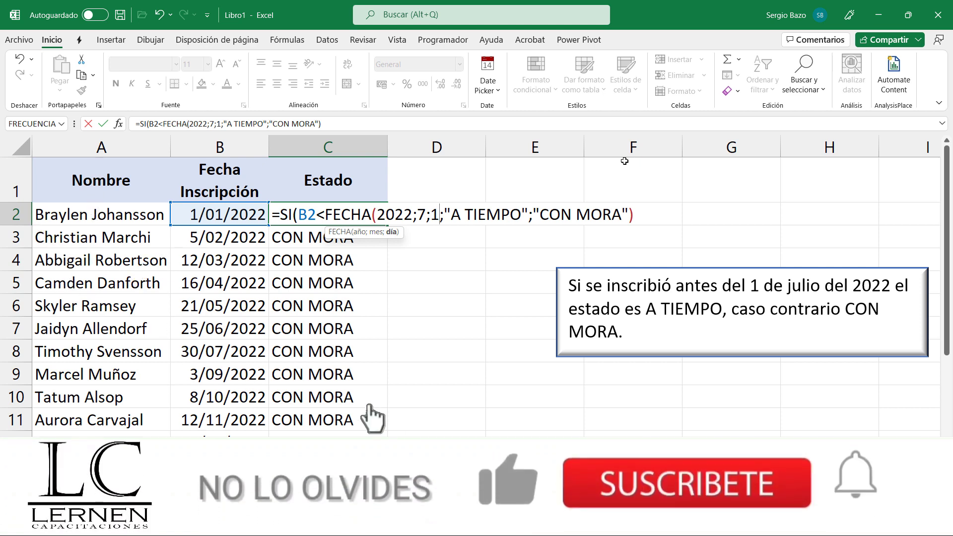
text())
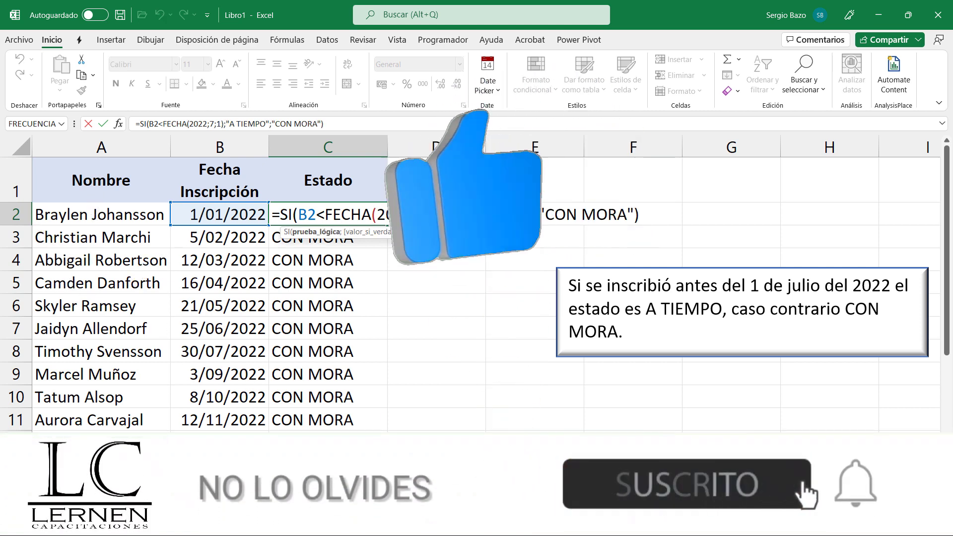
key(Return)
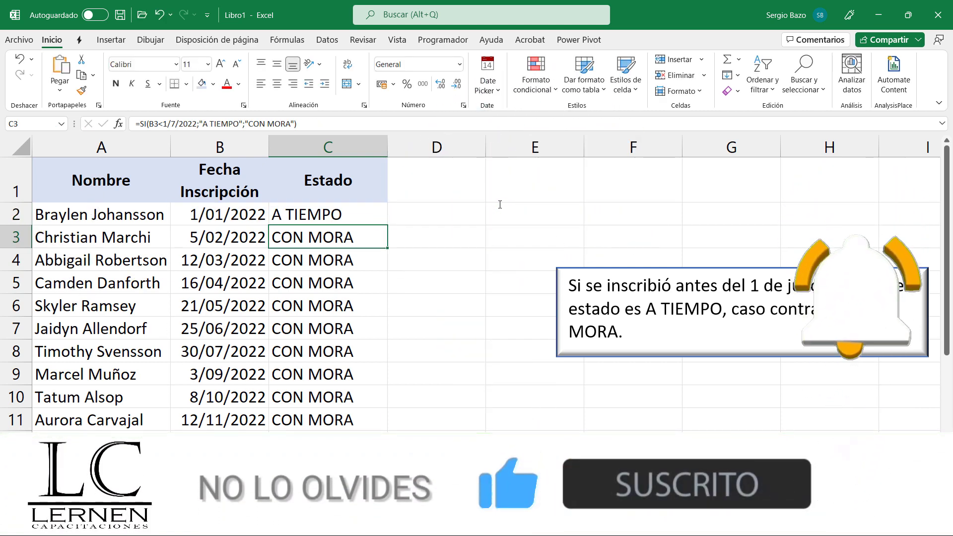
click(367, 215)
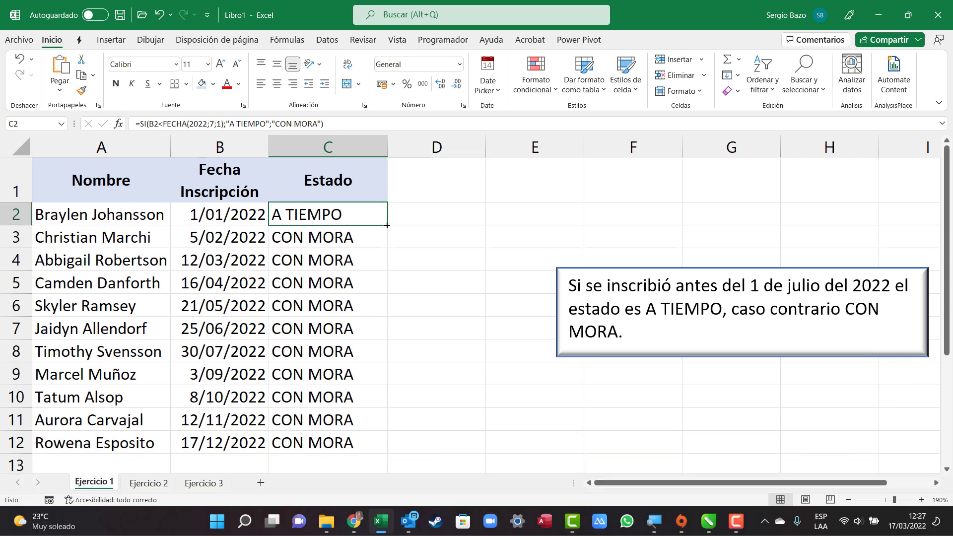
- Copy the corrected formula down to row 12, review the dates, and switch to Ejercicio 2
double_click(387, 226)
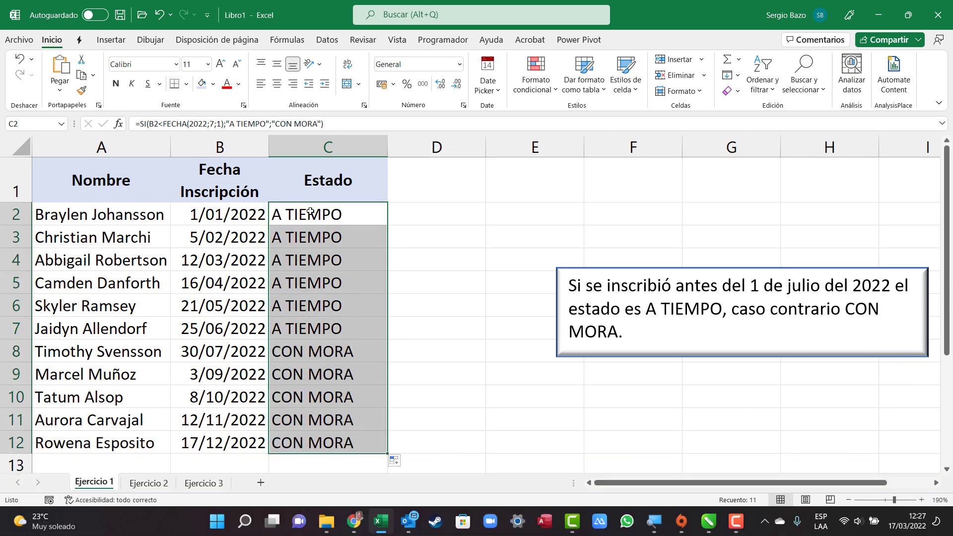
drag(223, 213, 208, 328)
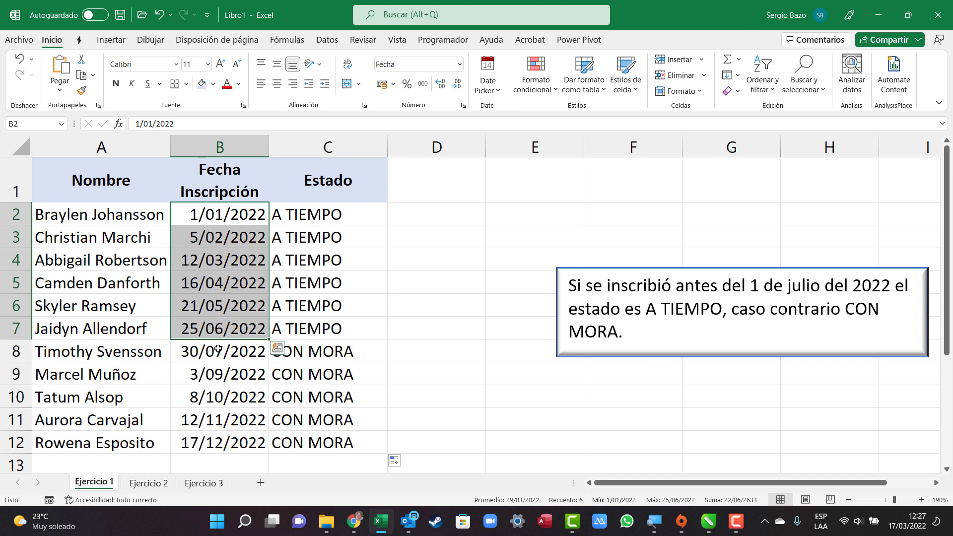
drag(219, 353, 214, 443)
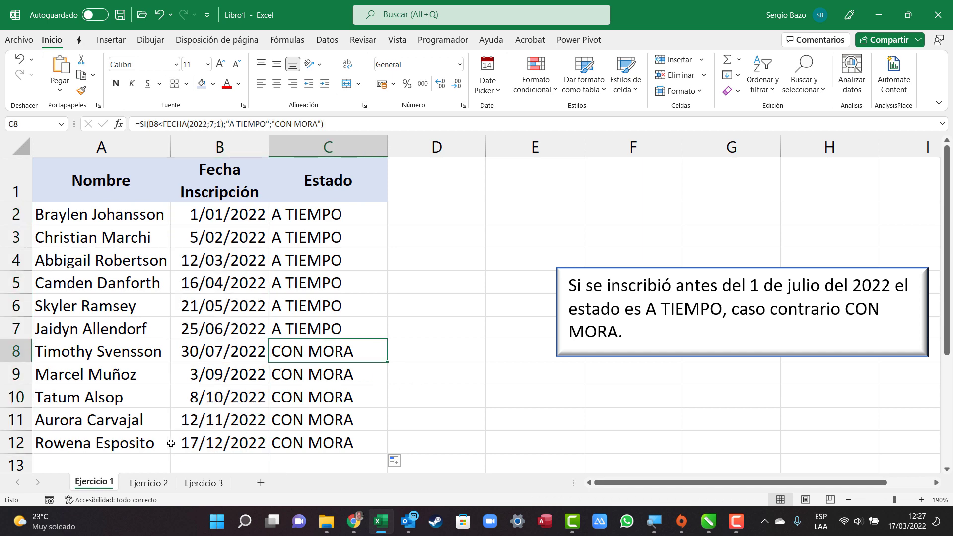
click(154, 482)
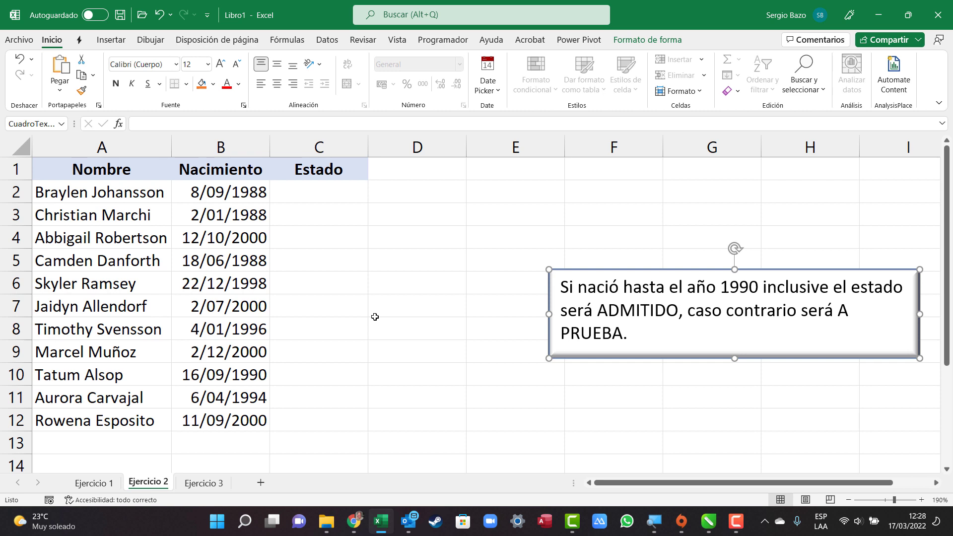
click(424, 188)
text(=)
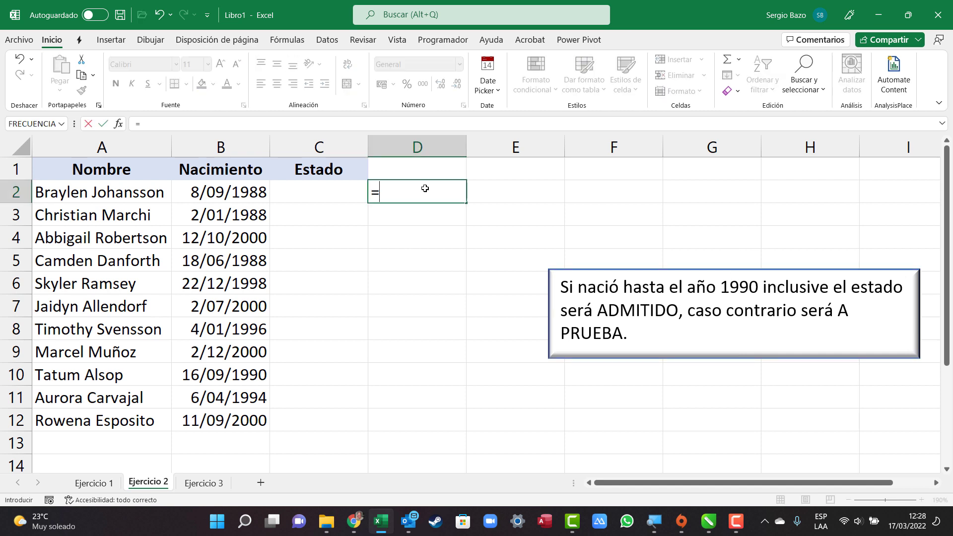
text(AÑO()
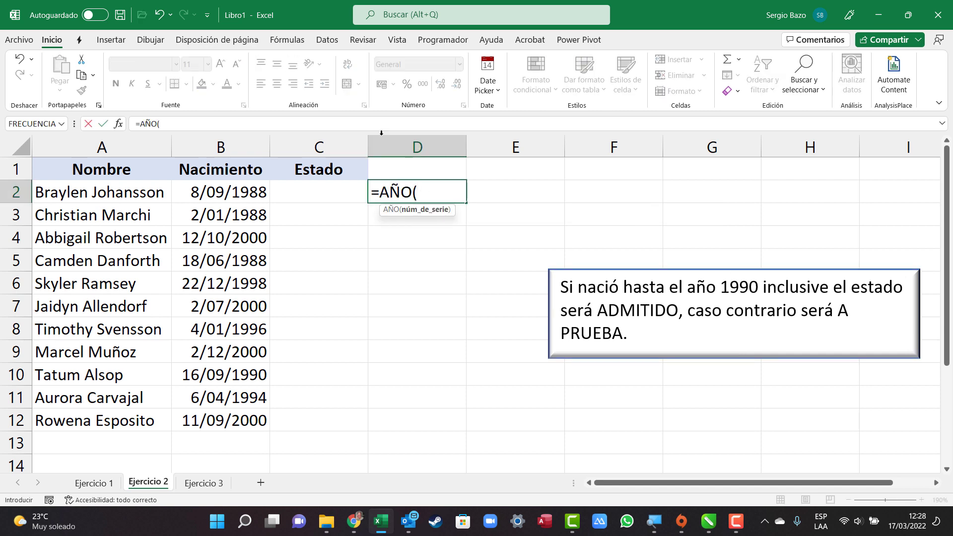
click(227, 193)
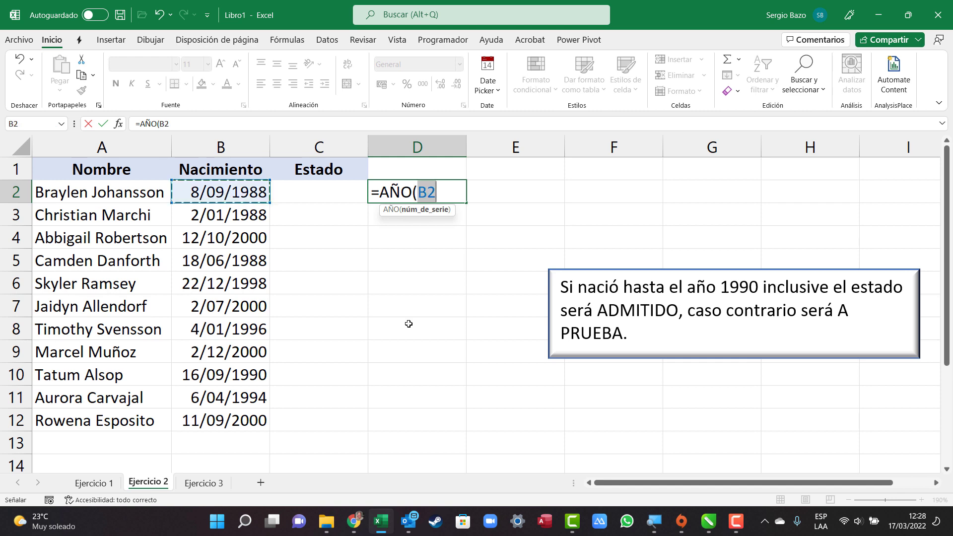
text())
key(Return)
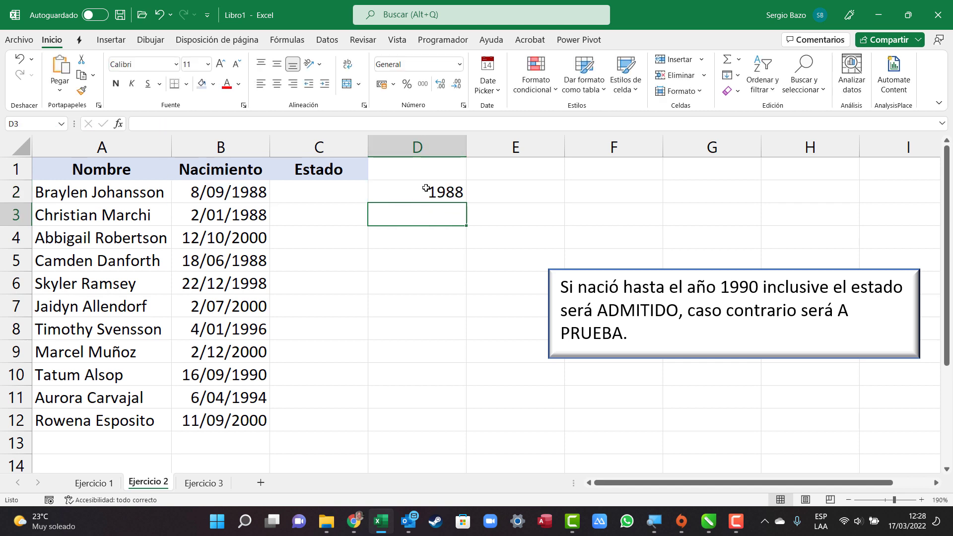
click(430, 190)
key(Delete)
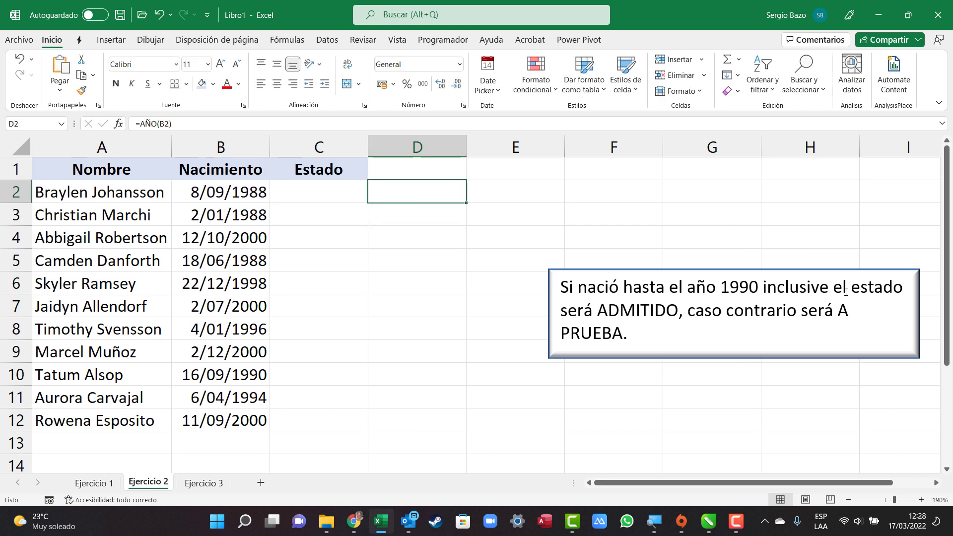
- Type =SI(AÑO(B2)<=1990;"ADMITIDO";"A PRUEBA") into C2
click(308, 199)
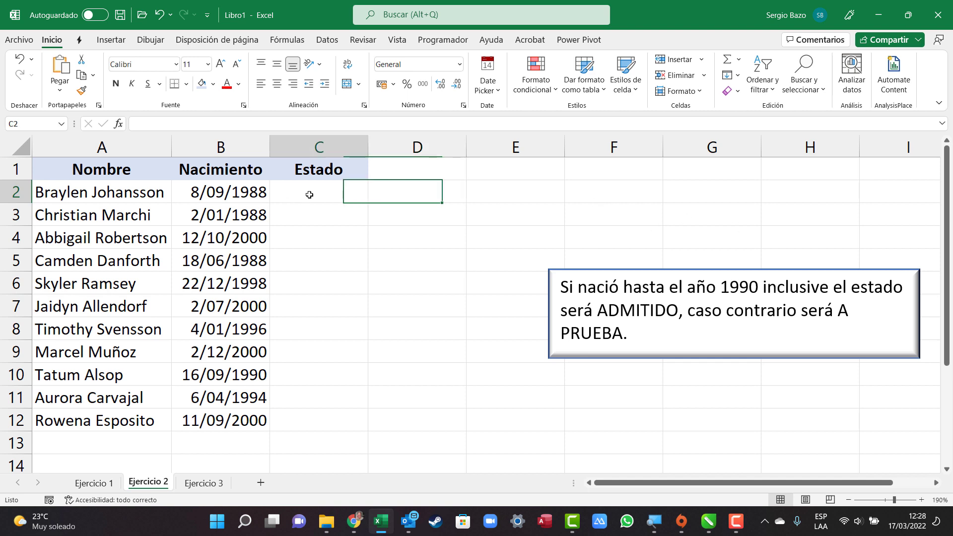
text(=)
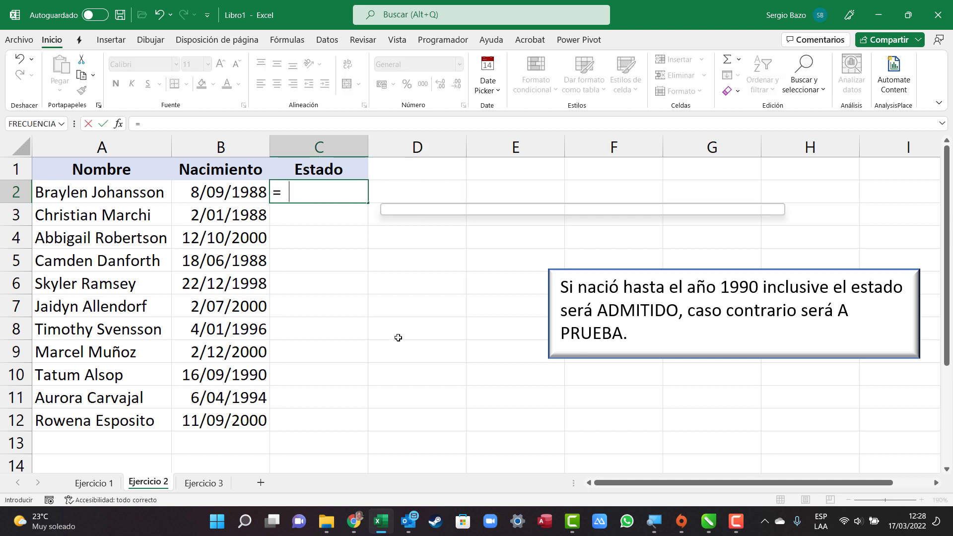
text(SI()
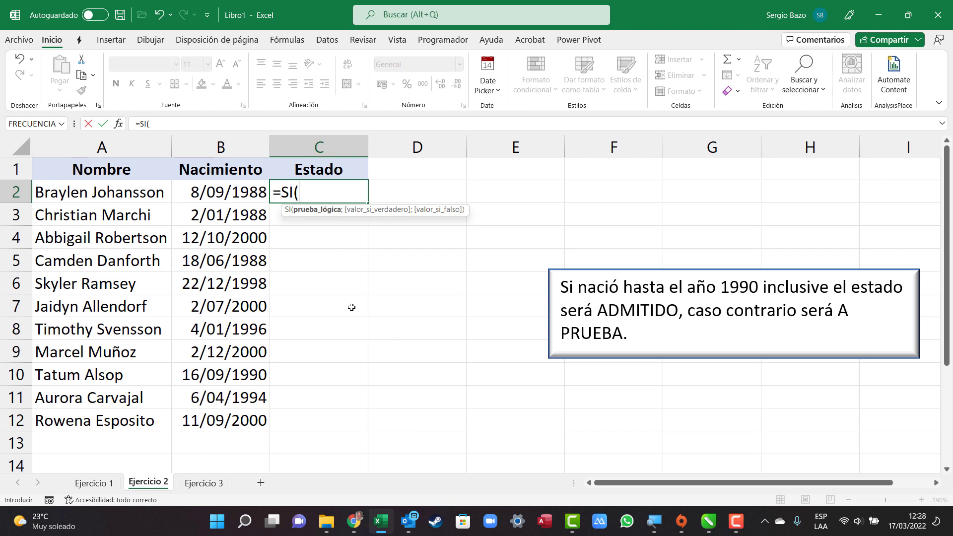
text(AÑO()
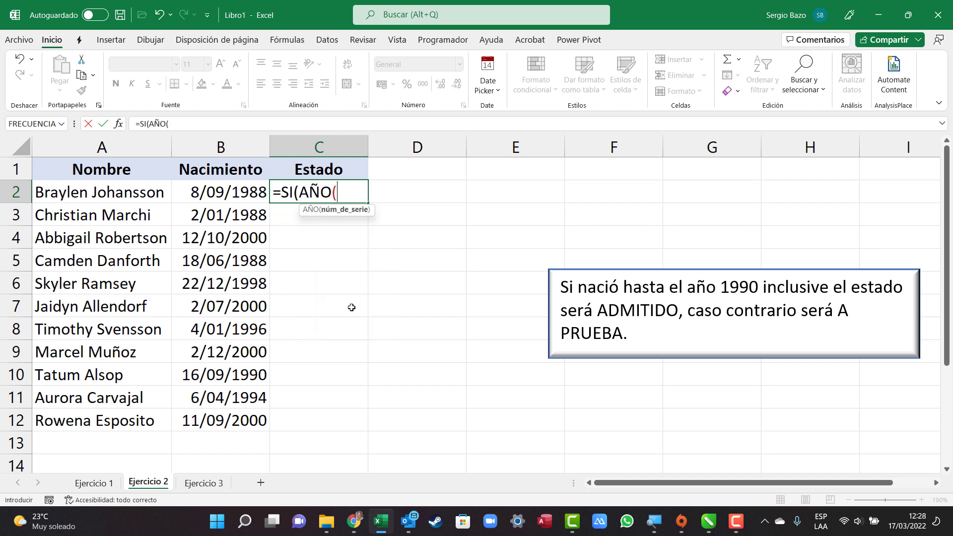
key(Left)
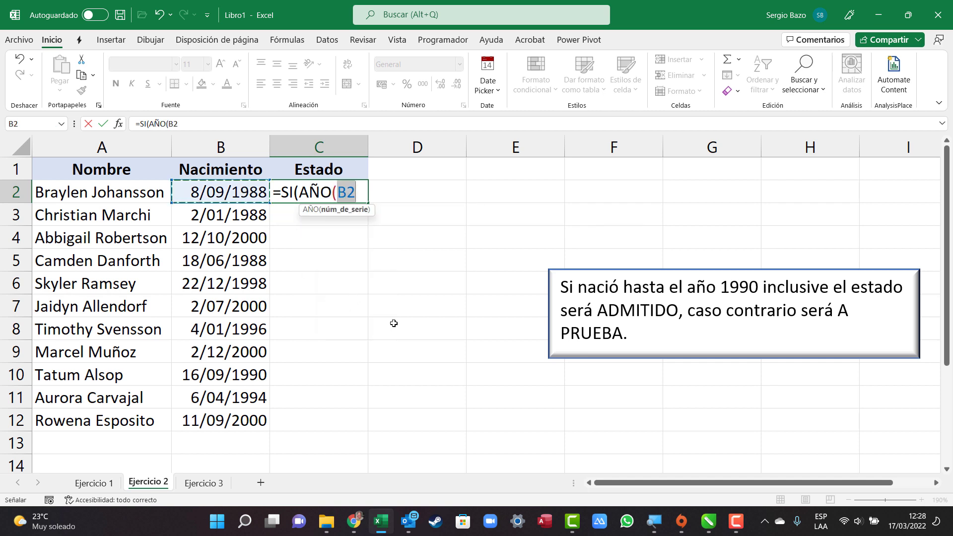
text()<)
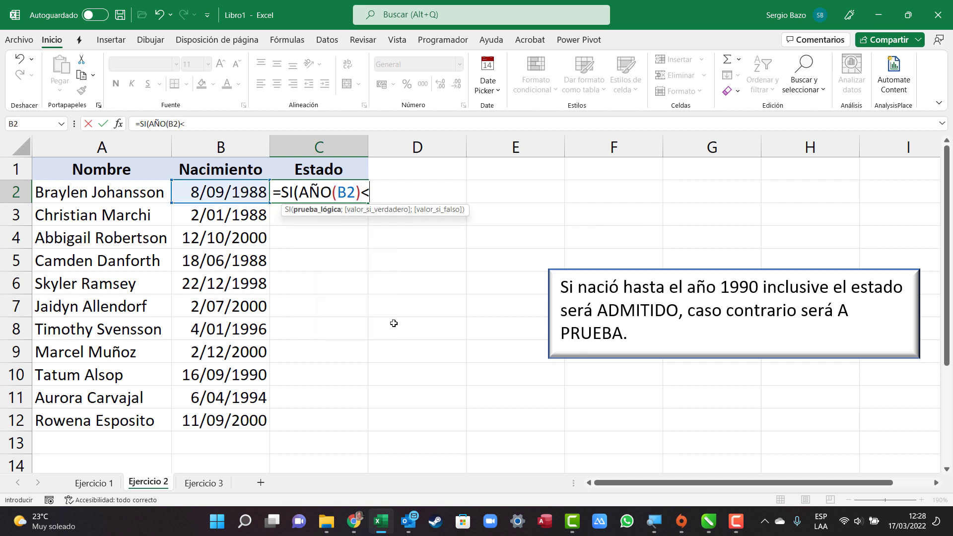
text(=1)
text(990;)
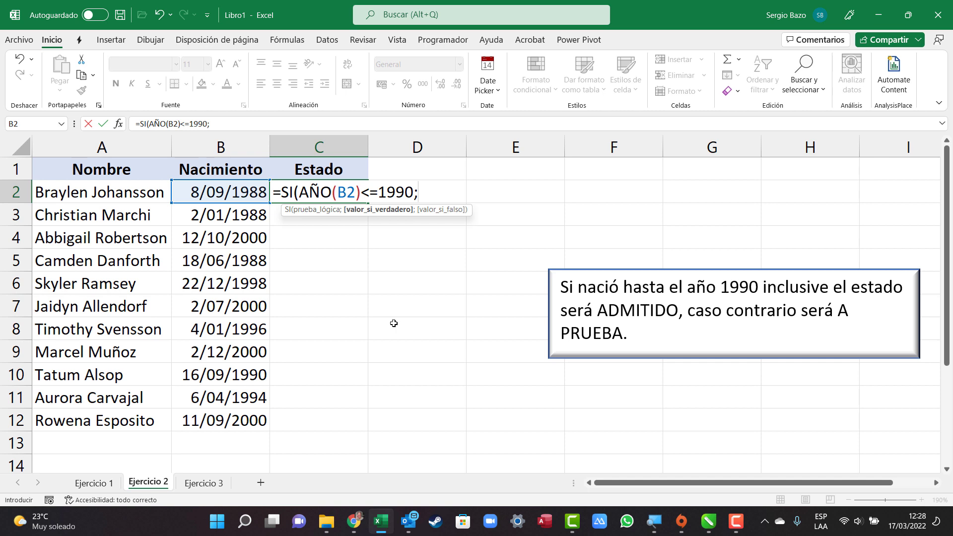
text("ADMITIDO")
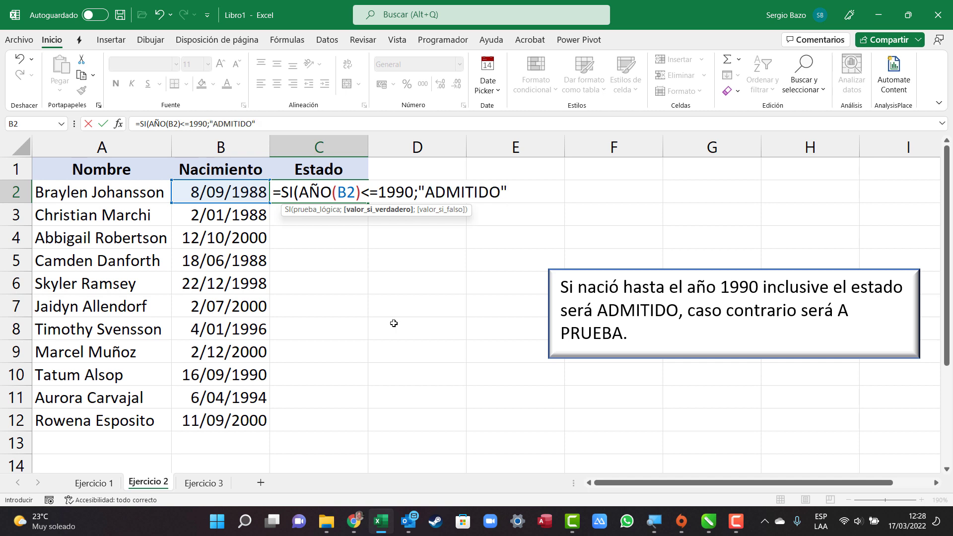
text(;")
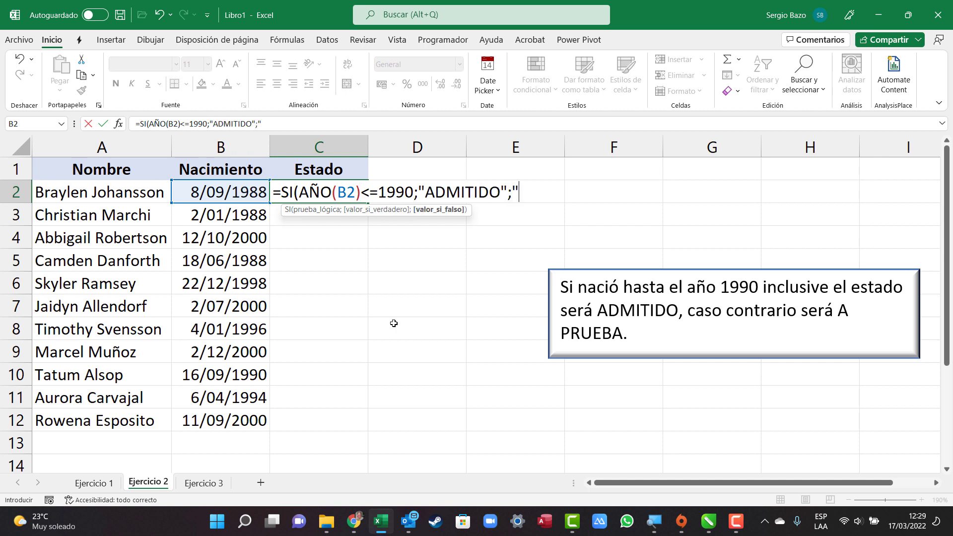
text(A PRUEBA"))
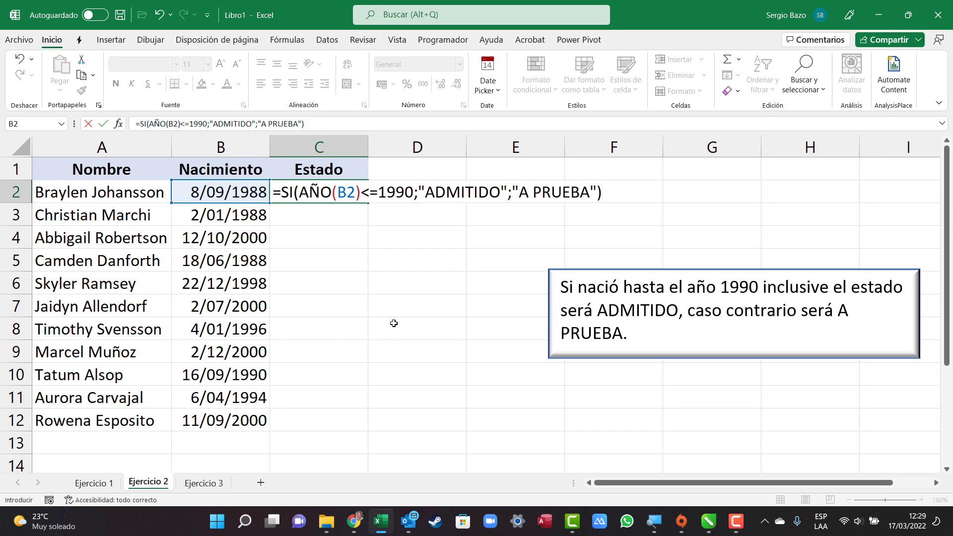
- Confirm C2's ADMITIDO/A PRUEBA formula and fill it down to C12
key(Return)
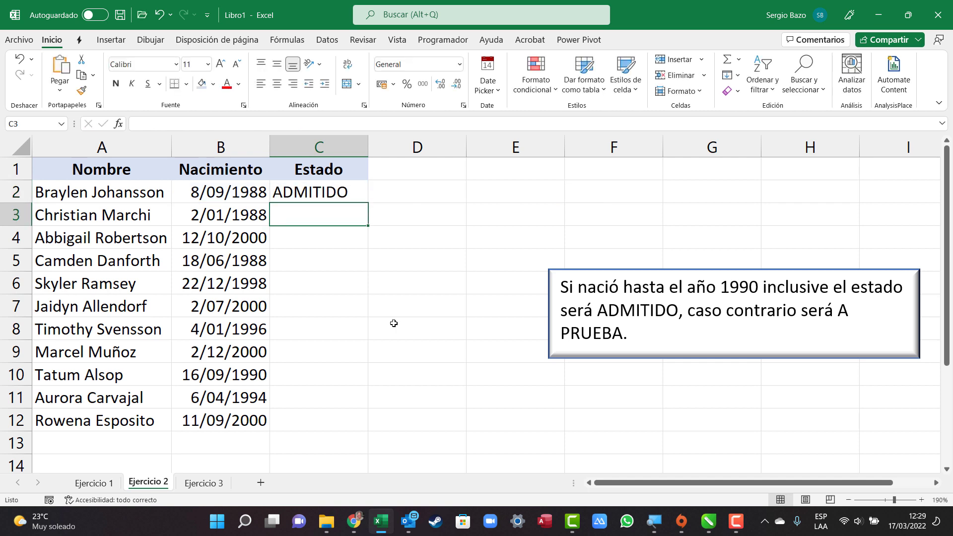
click(251, 192)
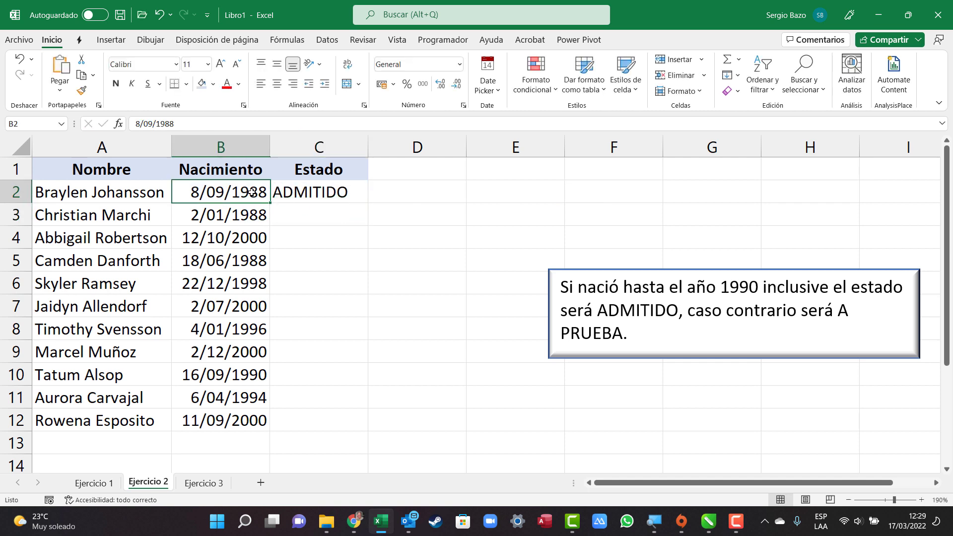
click(288, 193)
double_click(368, 203)
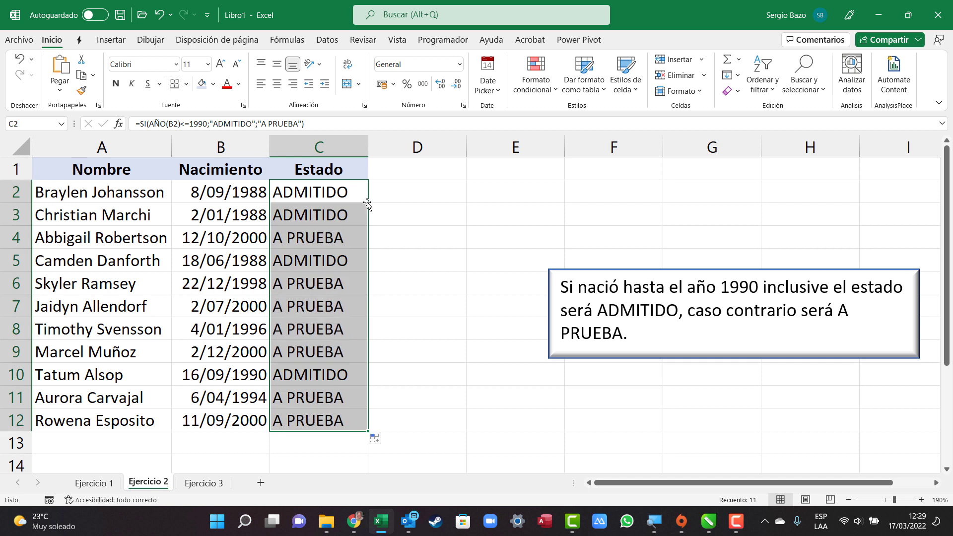
- Spot-check birth dates against their Estado results in rows 3 to 10
click(259, 218)
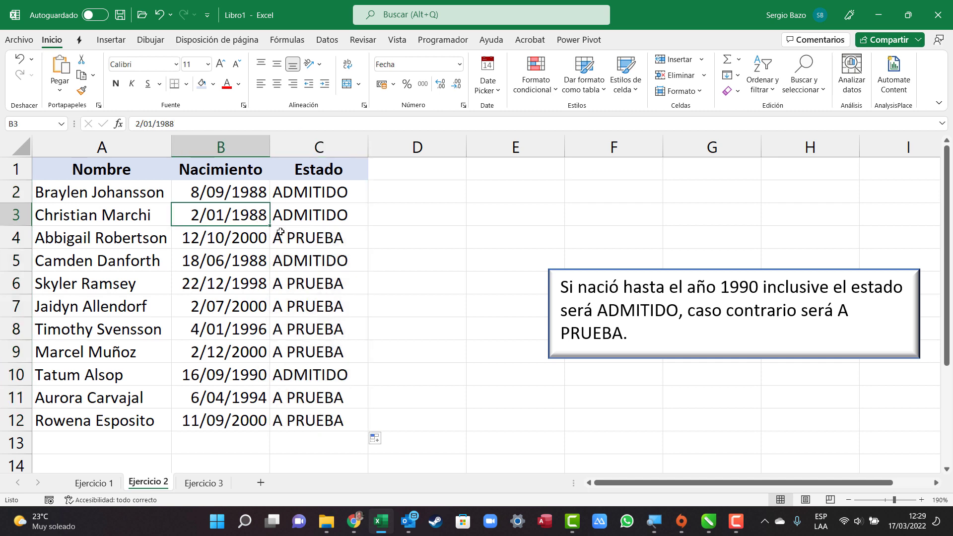
click(253, 241)
click(307, 239)
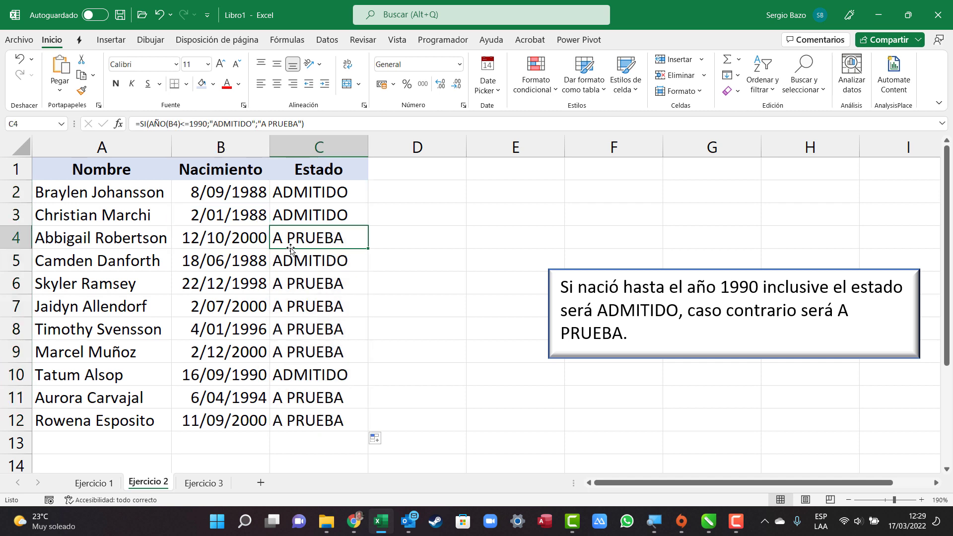
click(258, 329)
drag(258, 329, 298, 329)
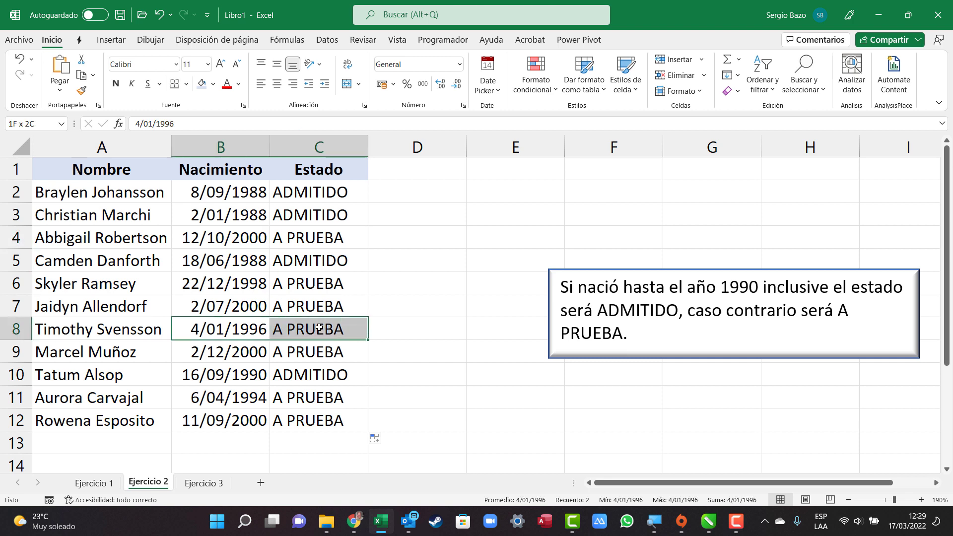
drag(253, 306, 302, 307)
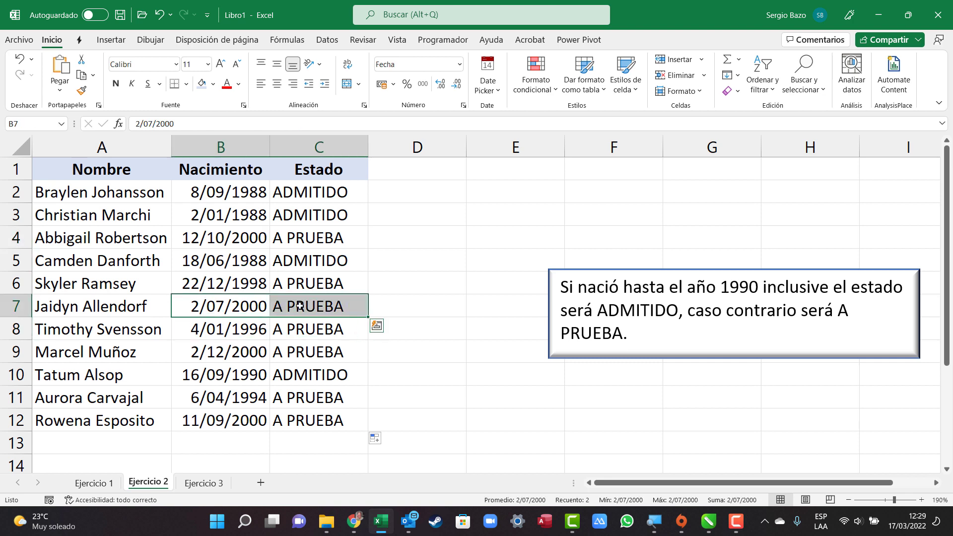
drag(253, 258, 315, 261)
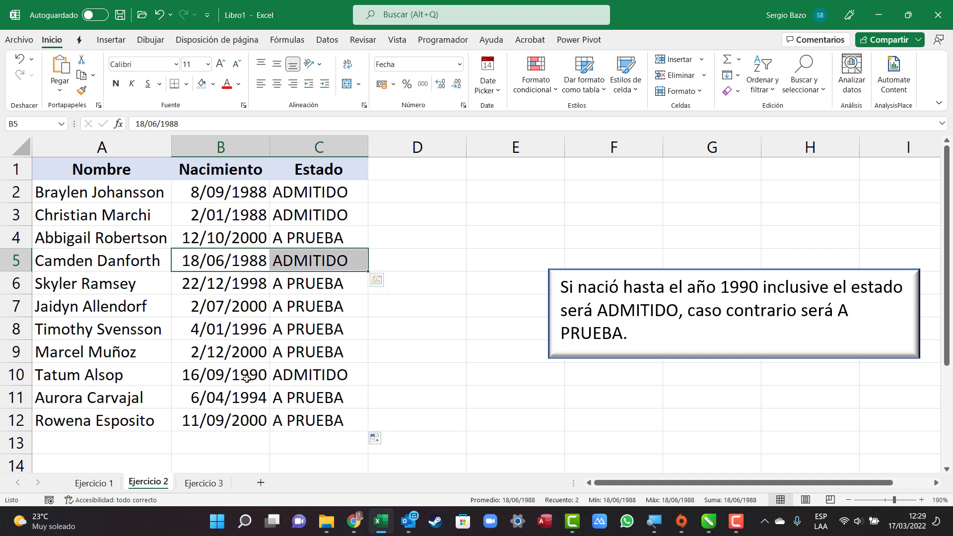
drag(247, 377, 345, 377)
click(344, 378)
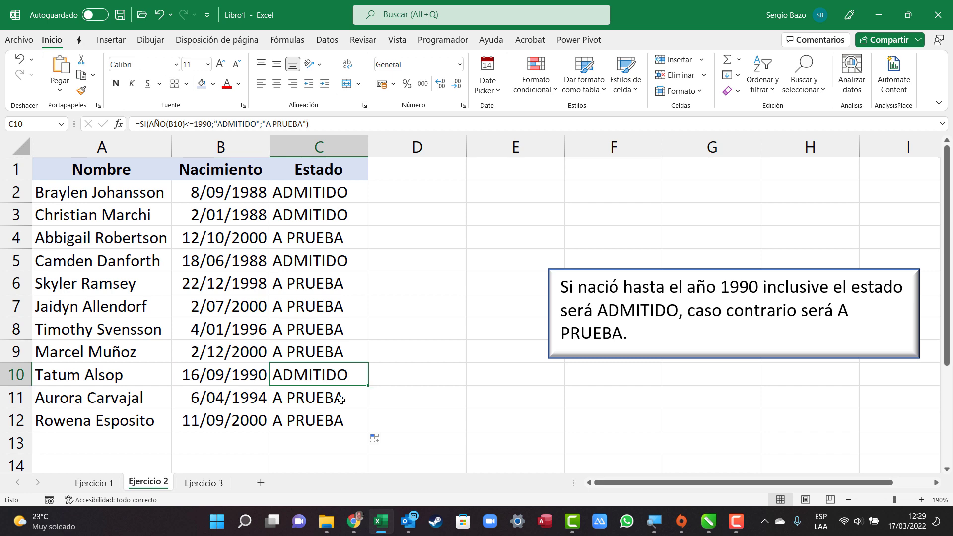
key(Down)
key(Down)
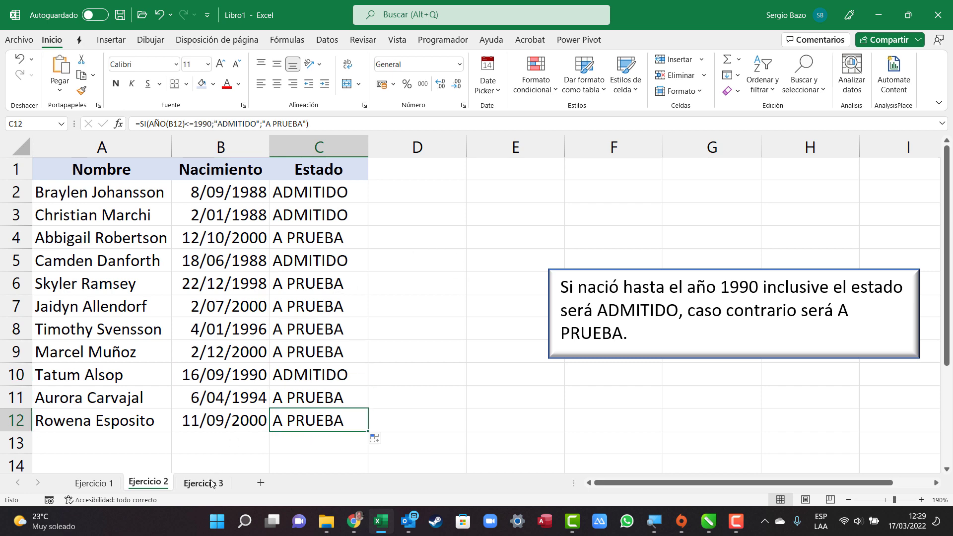
- Switch to the Ejercicio 3 sheet and select B2 under Atención
click(212, 483)
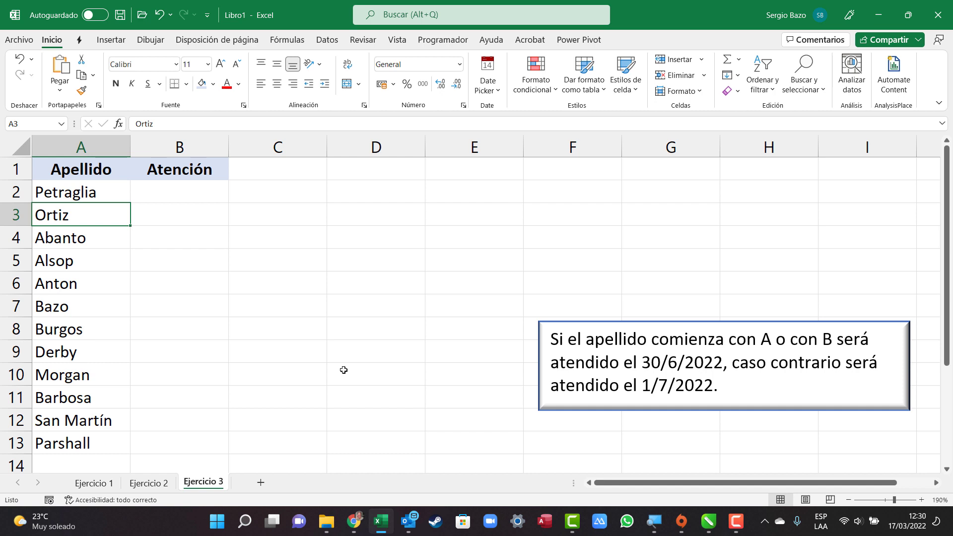
click(179, 190)
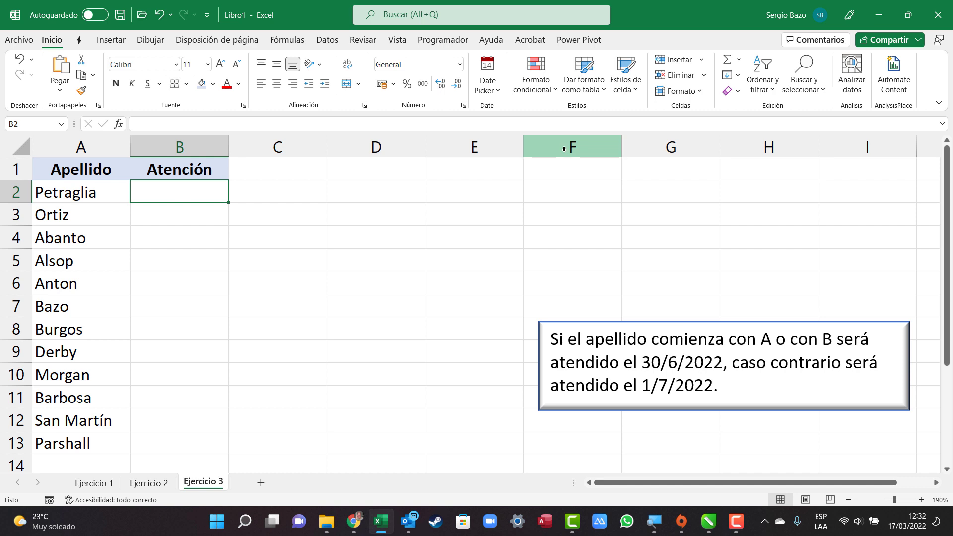
- Start B2 with =SI(O(IZQUIERDA(A2;1)="A"; to test for surnames beginning with A
text(=SI)
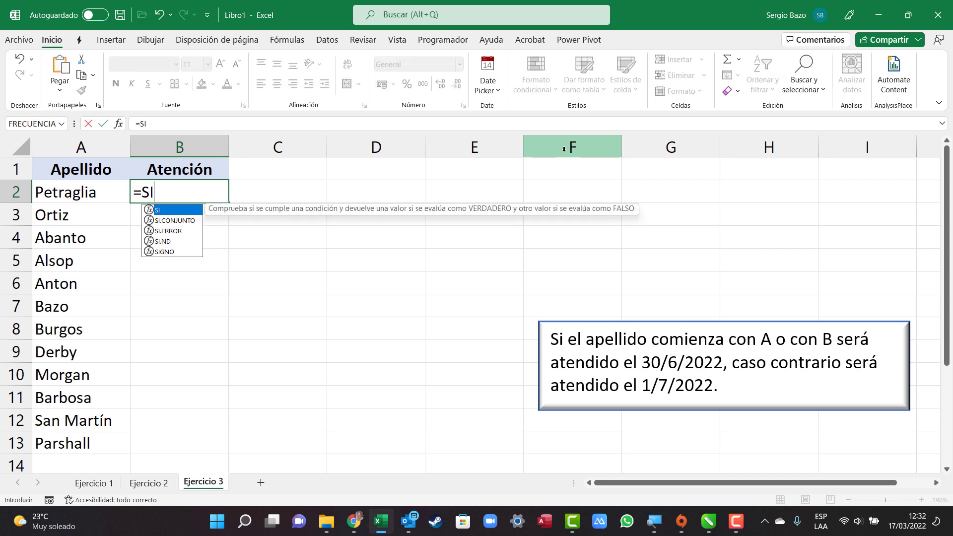
text(()
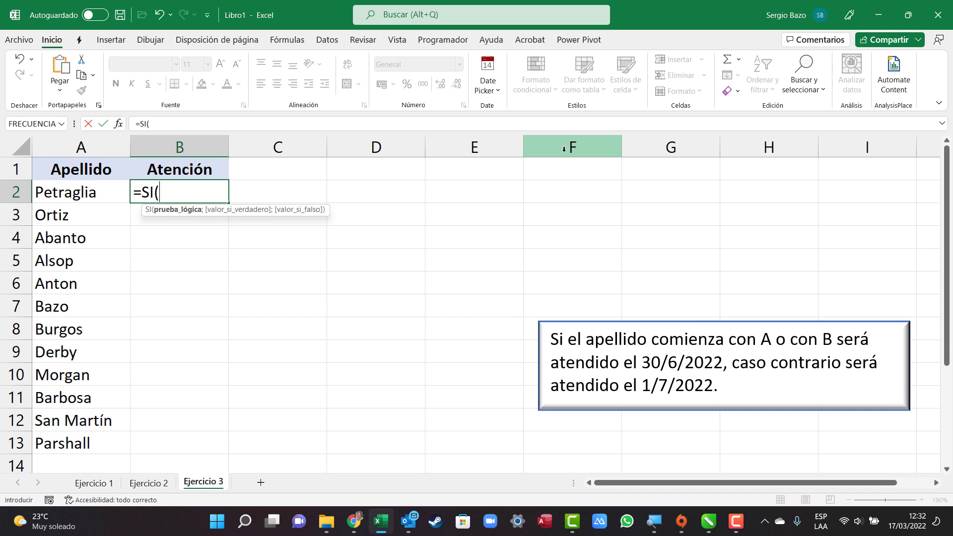
text(O()
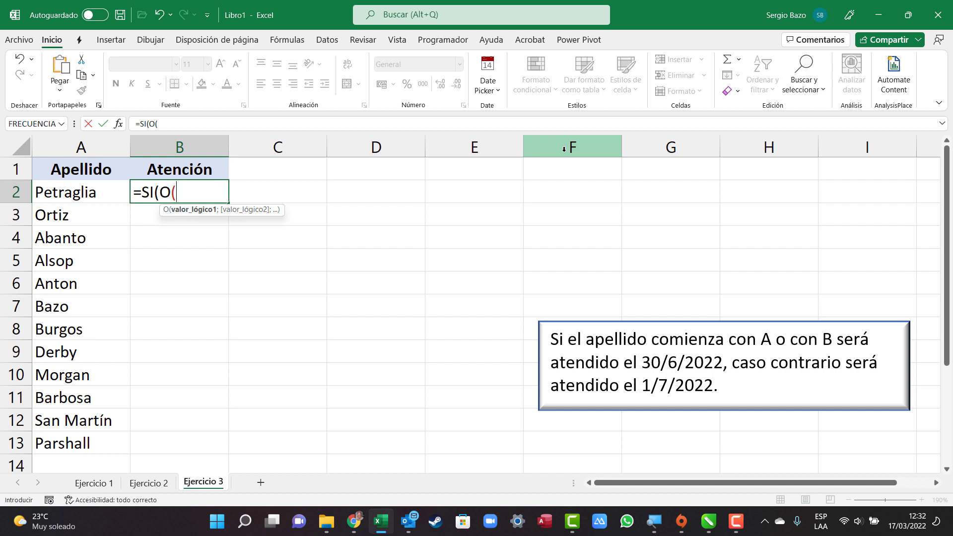
text(I)
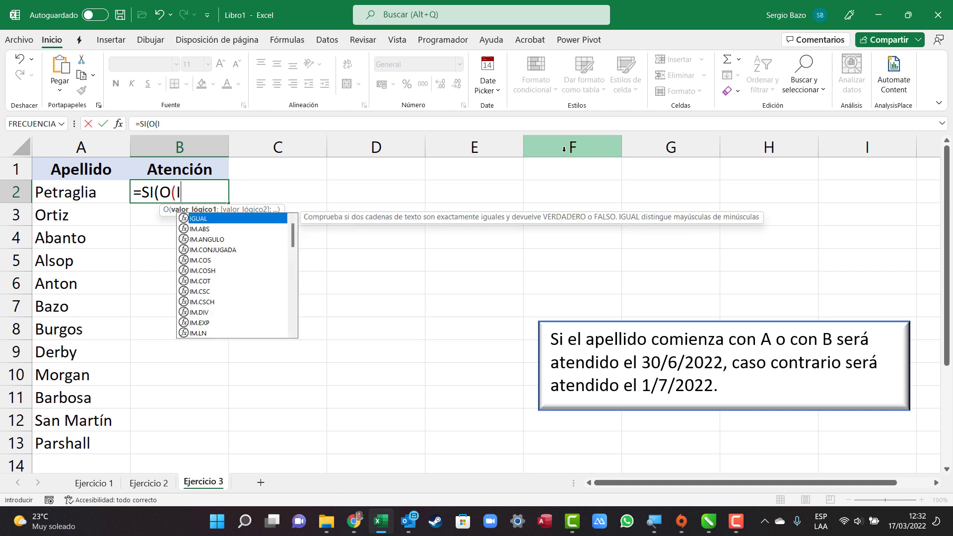
text(ZQU)
key(Tab)
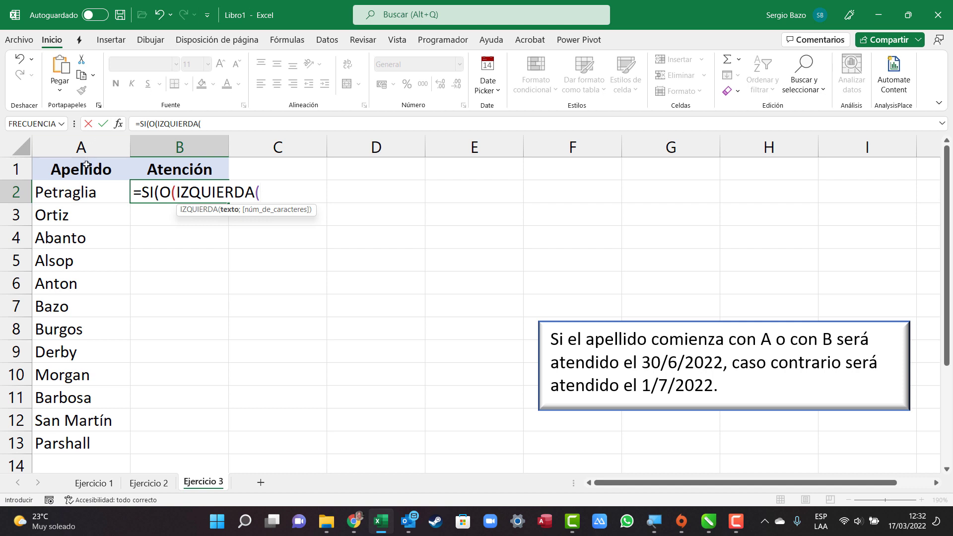
click(91, 193)
text(;)
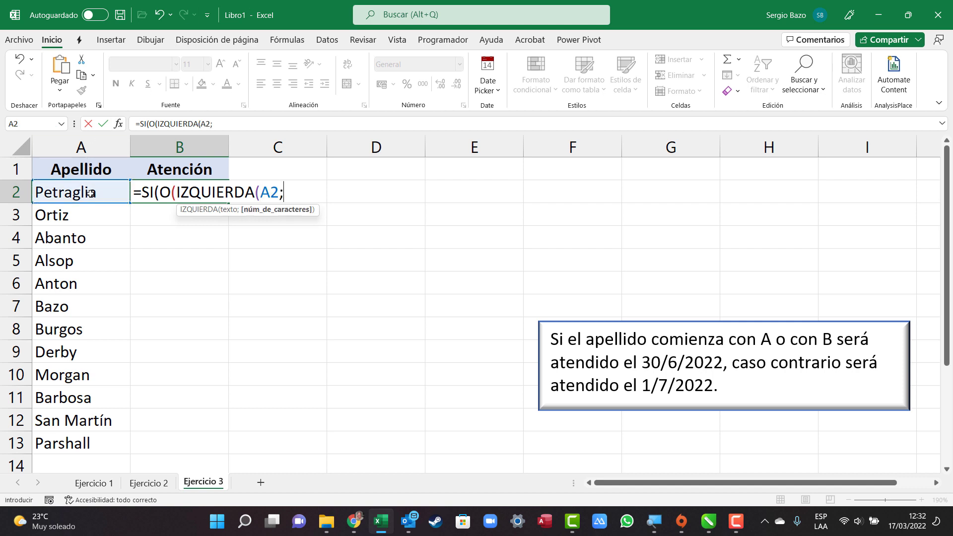
text(1)=)
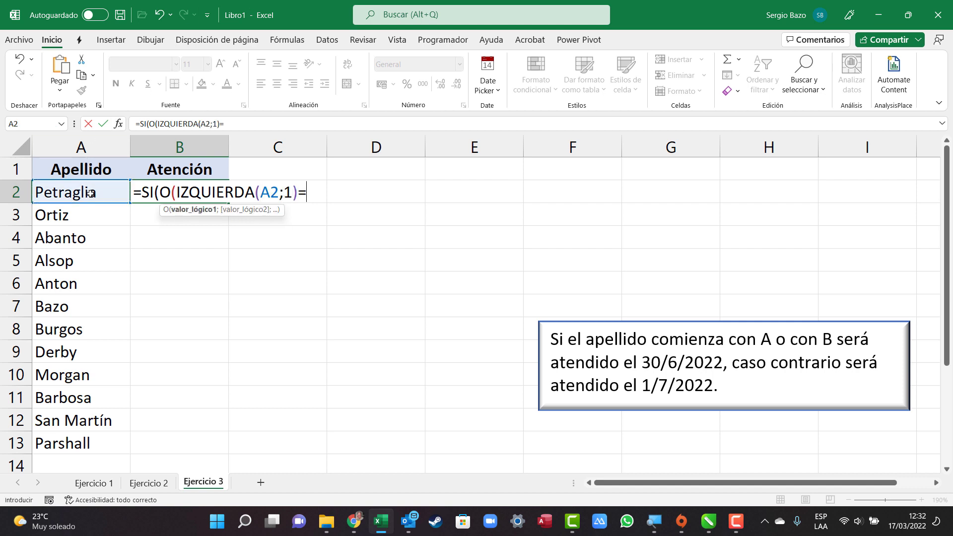
text("A")
text(;)
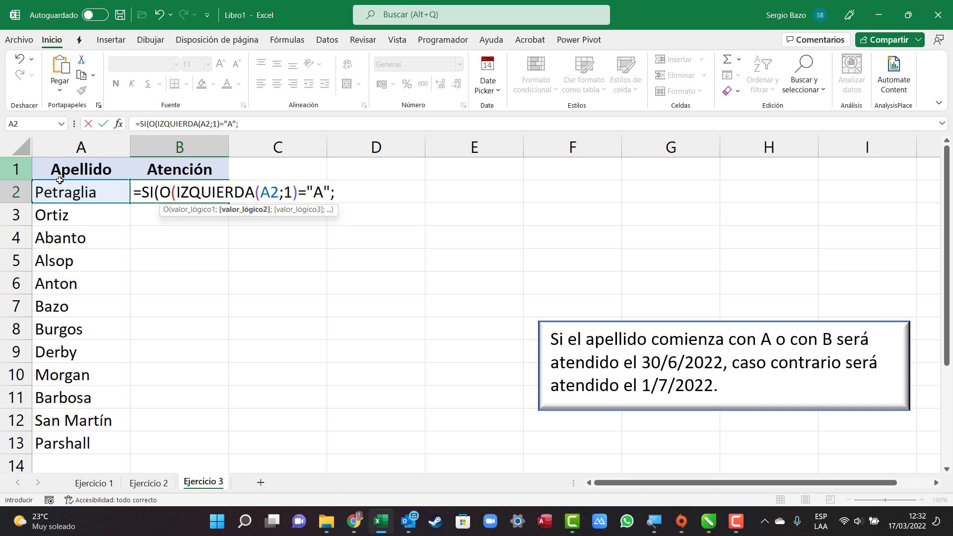
- Add a second condition IZQUIERDA(A2;1)="B" by copying the first test and changing A to B
drag(177, 191, 332, 192)
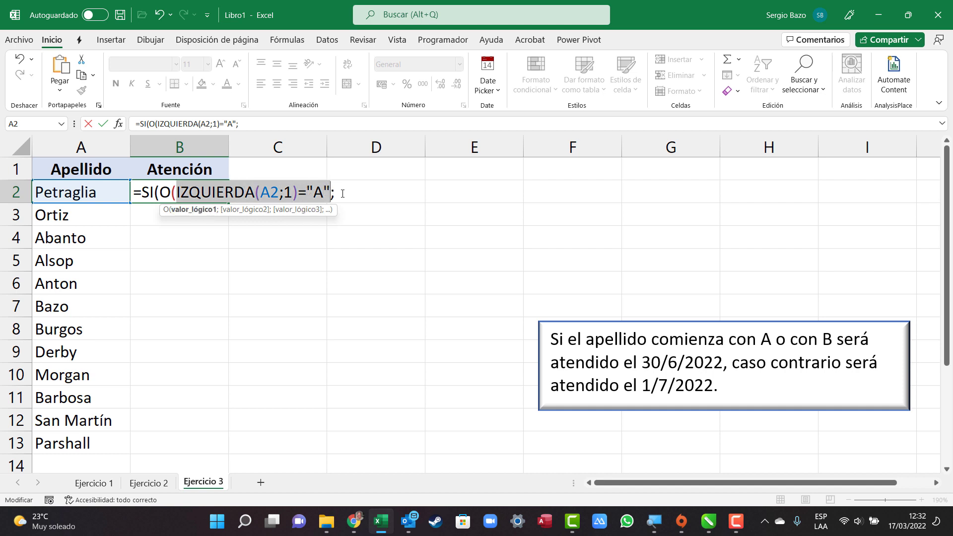
click(342, 193)
key(ctrl+v)
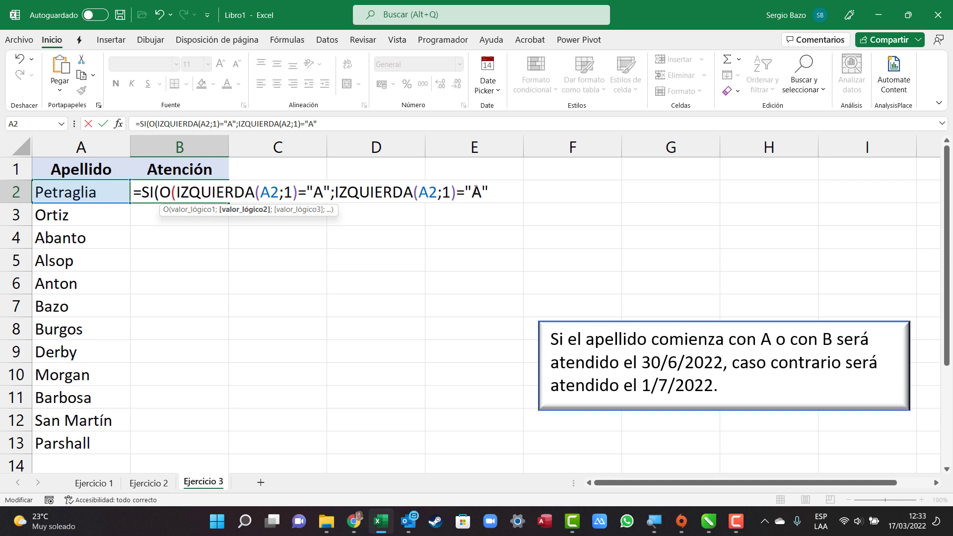
double_click(478, 194)
text(B)
key(Right)
text())
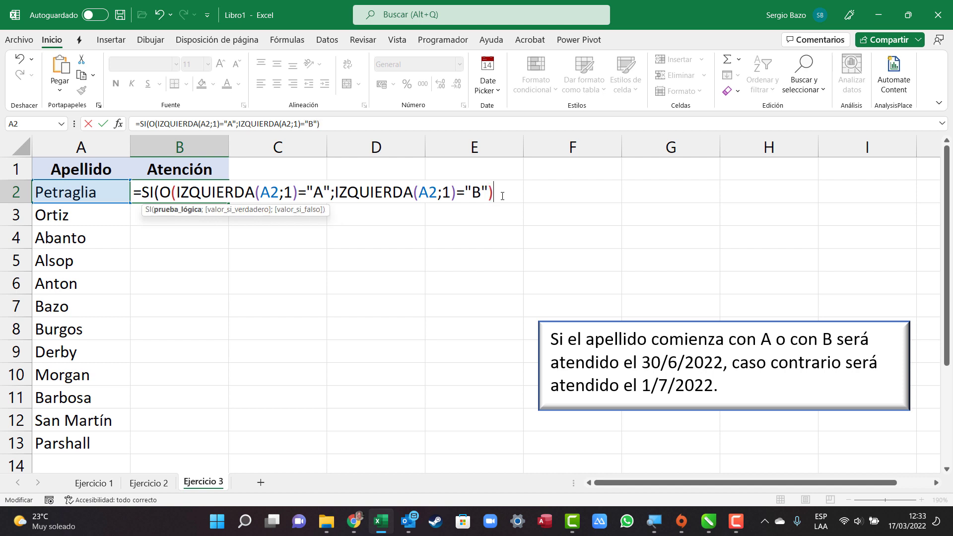
text(;)
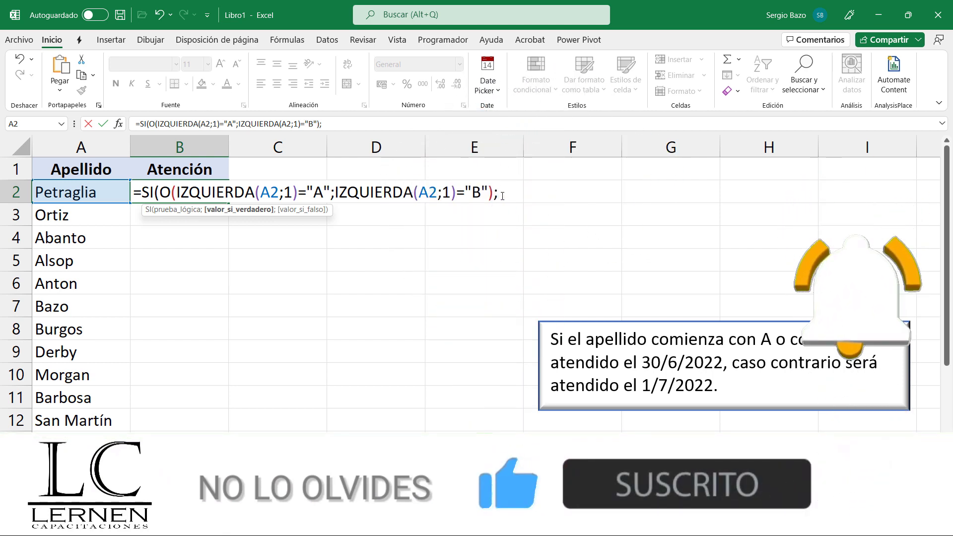
- Finish B2 with FECHA(2022;6;30);FECHA(2022;7;1)) as the results, giving 44743
text(30/6/)
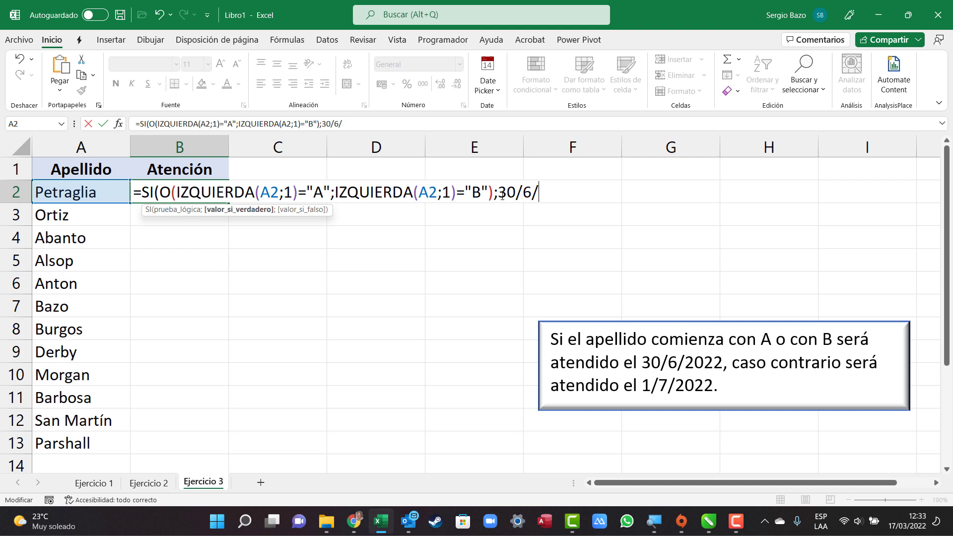
text(2022)
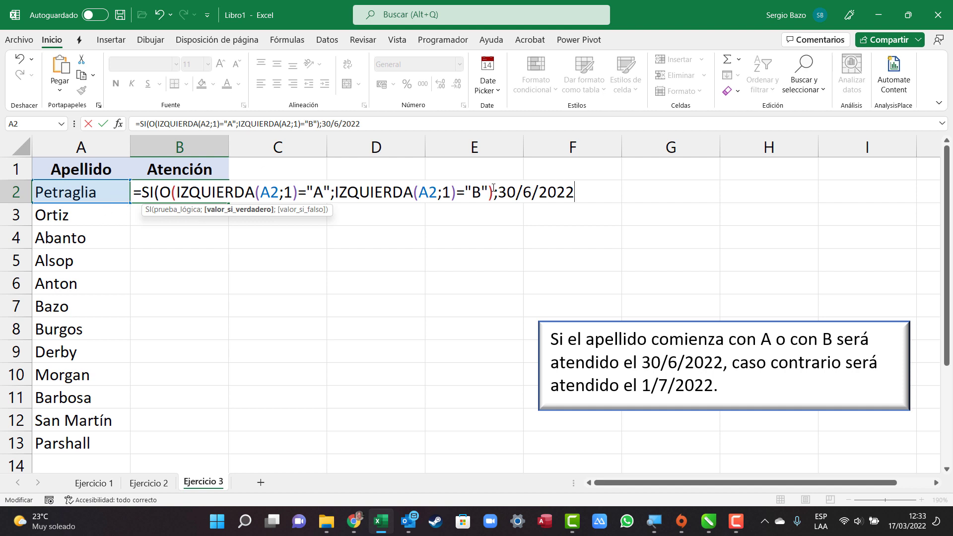
drag(499, 192, 603, 192)
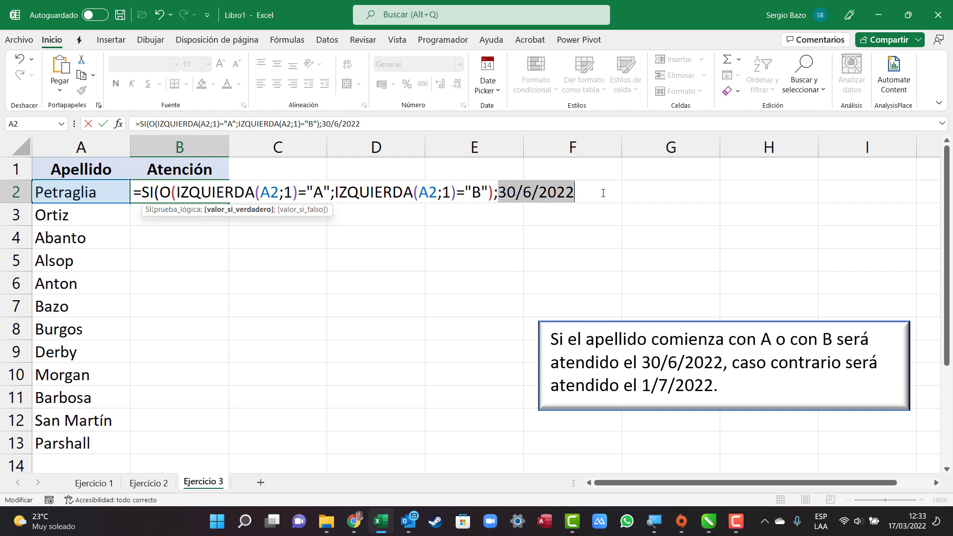
key(BackSpace)
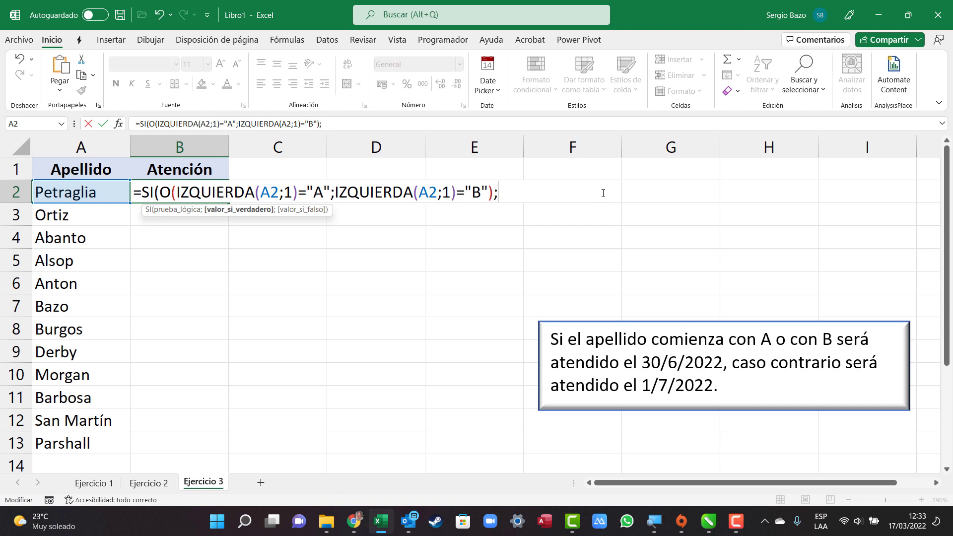
text(FECHA)
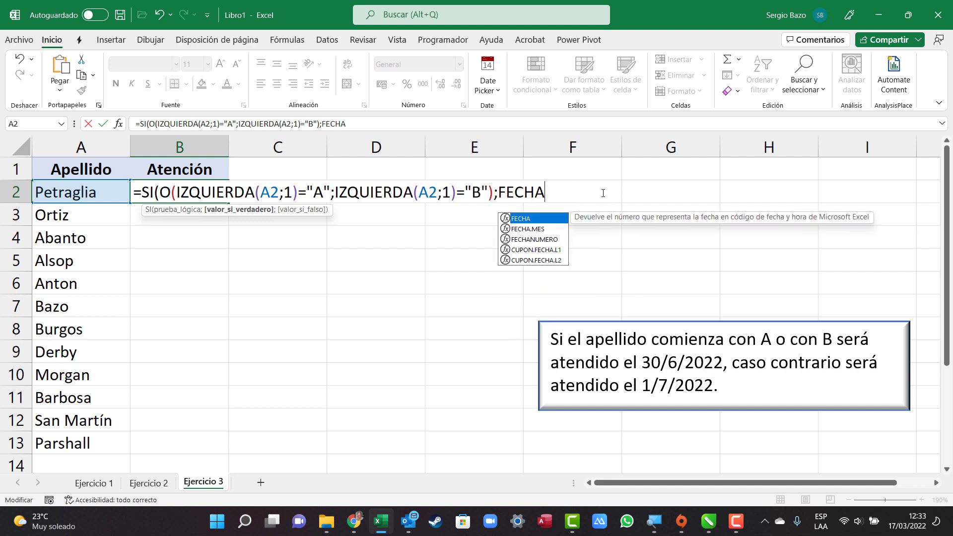
text((2022)
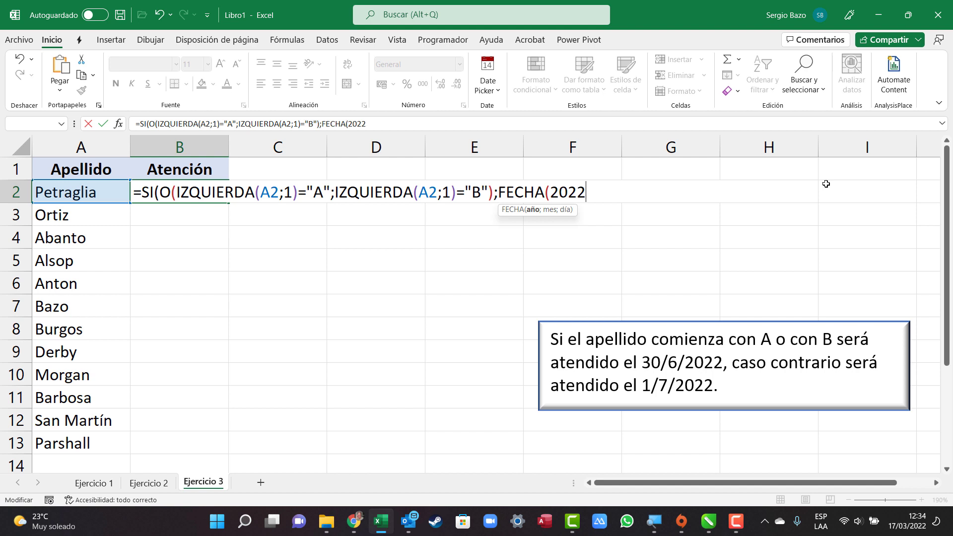
text(;6;)
text(30);)
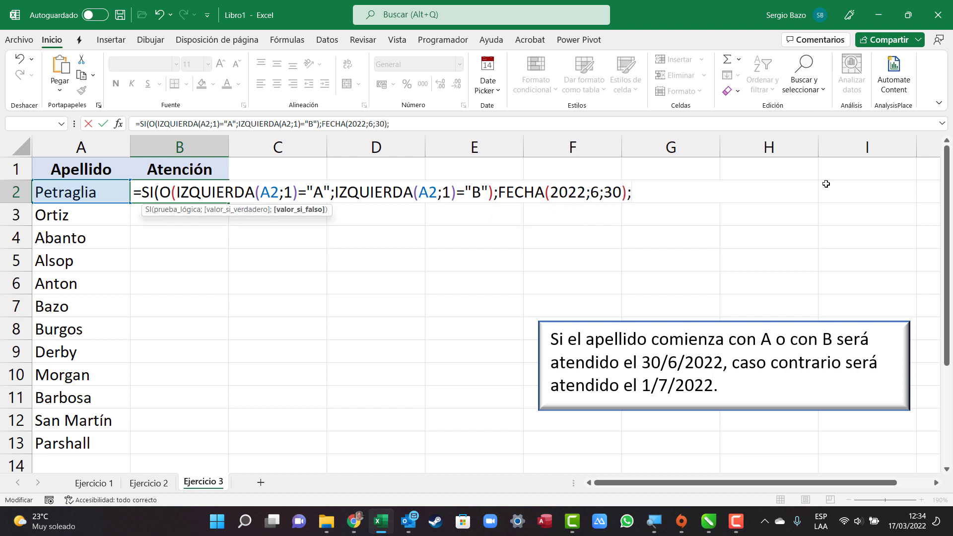
text(FECHA()
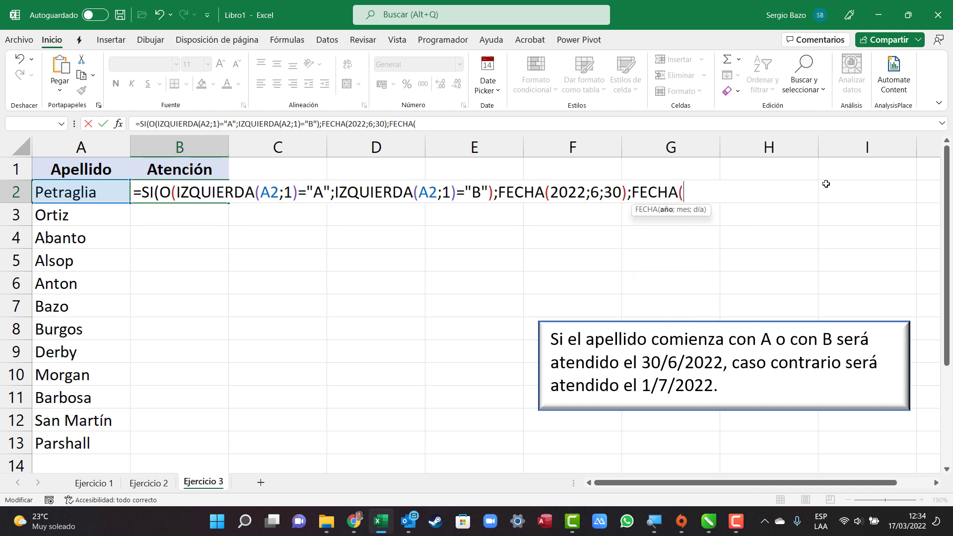
text(20)
text(22;7;)
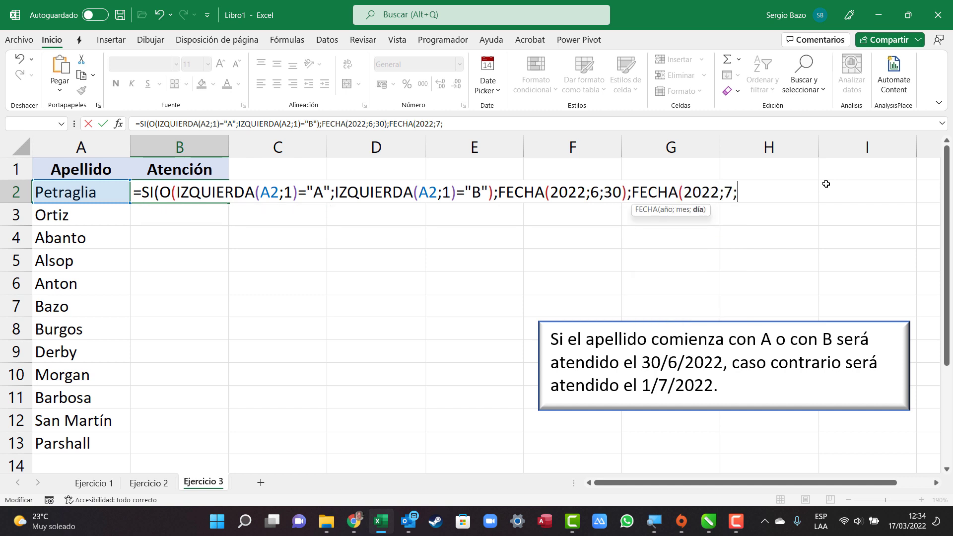
text(1))
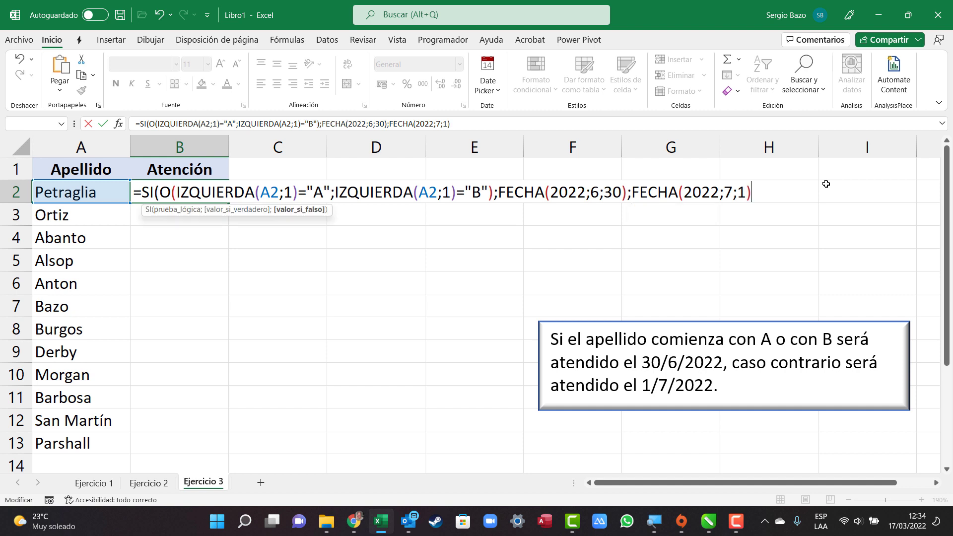
text())
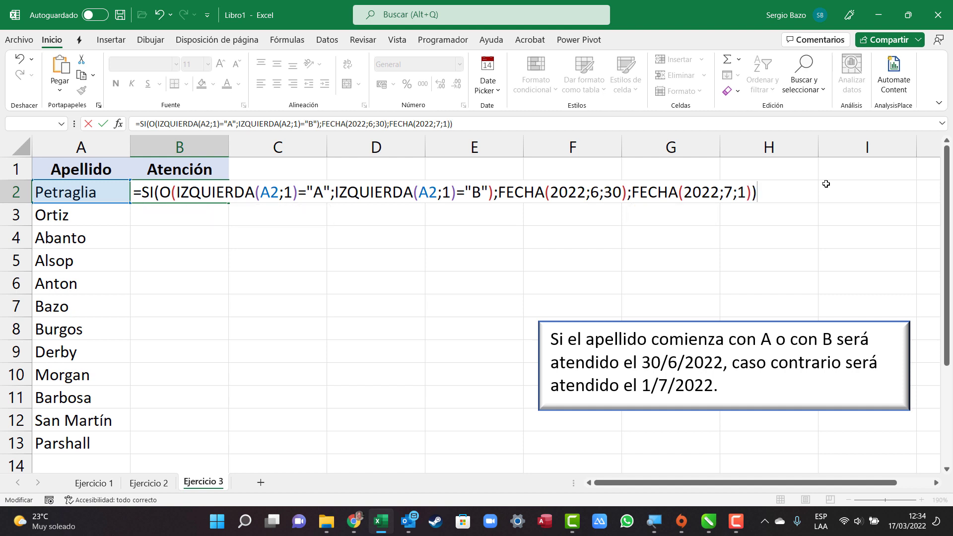
key(Return)
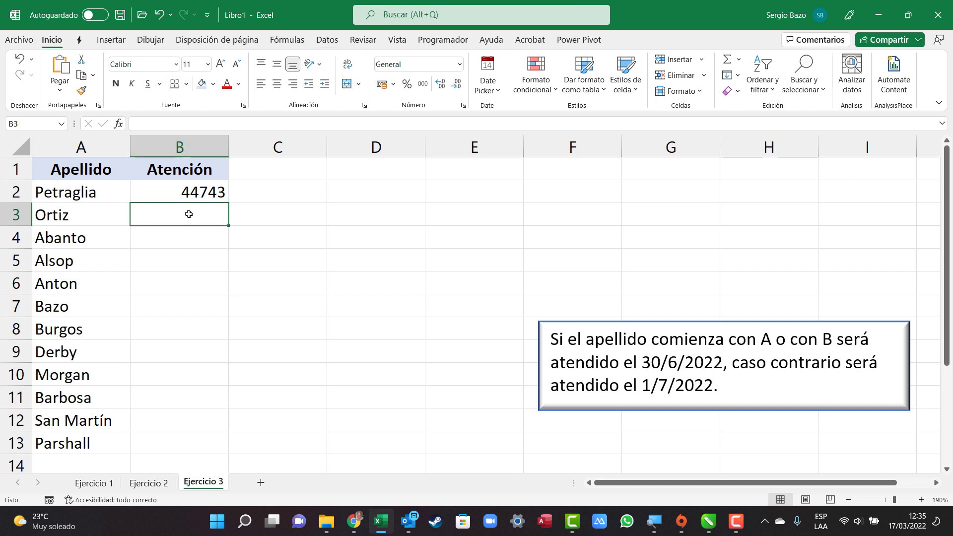
- Apply the Fecha corta number format to B2 so it displays 1/07/2022
click(193, 191)
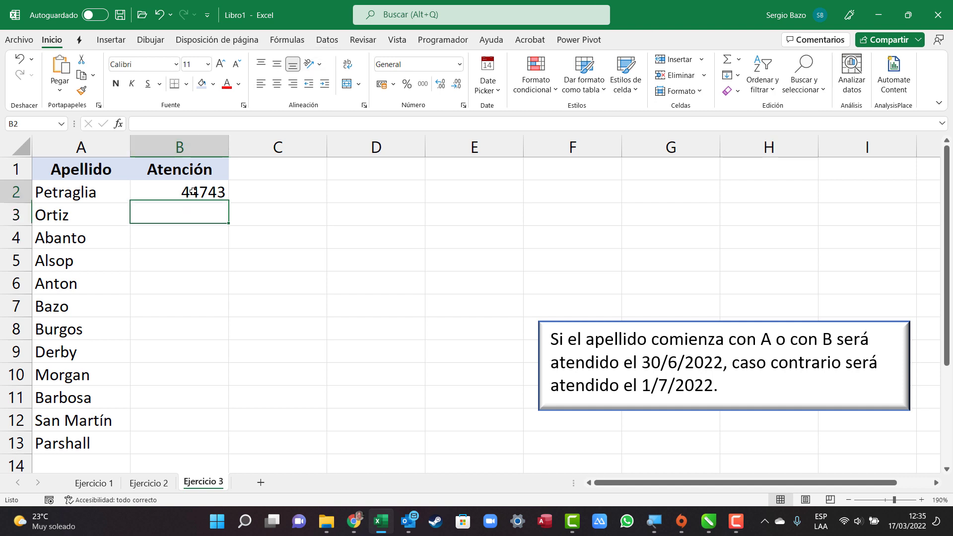
click(460, 64)
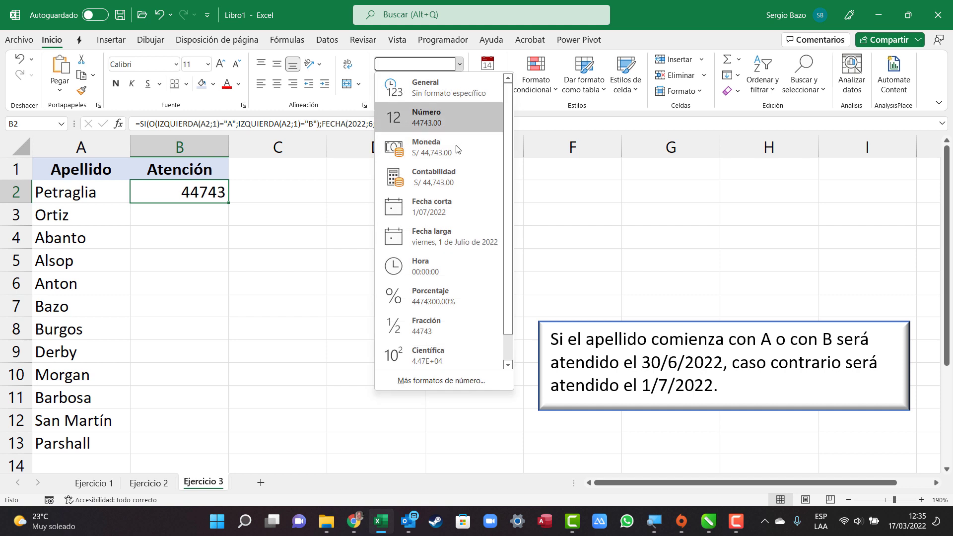
click(447, 203)
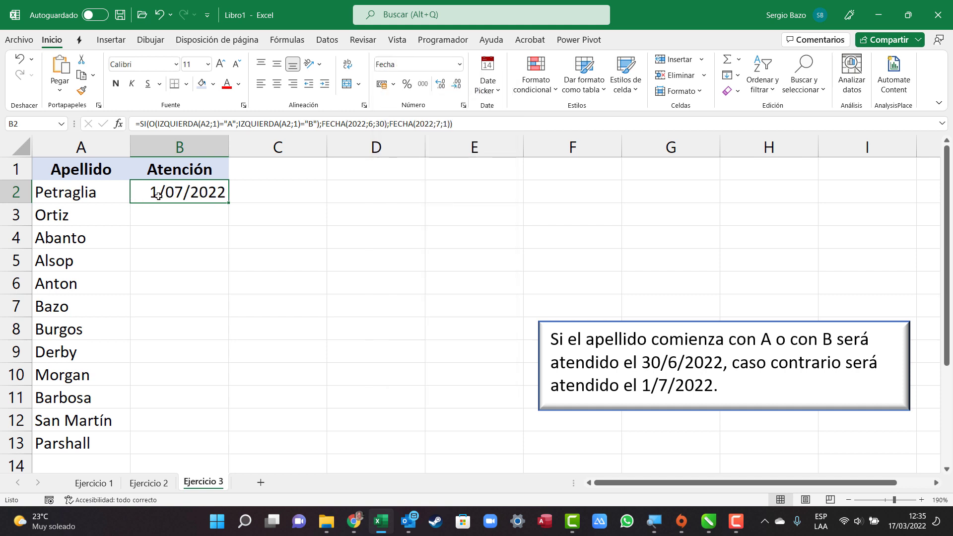
click(98, 198)
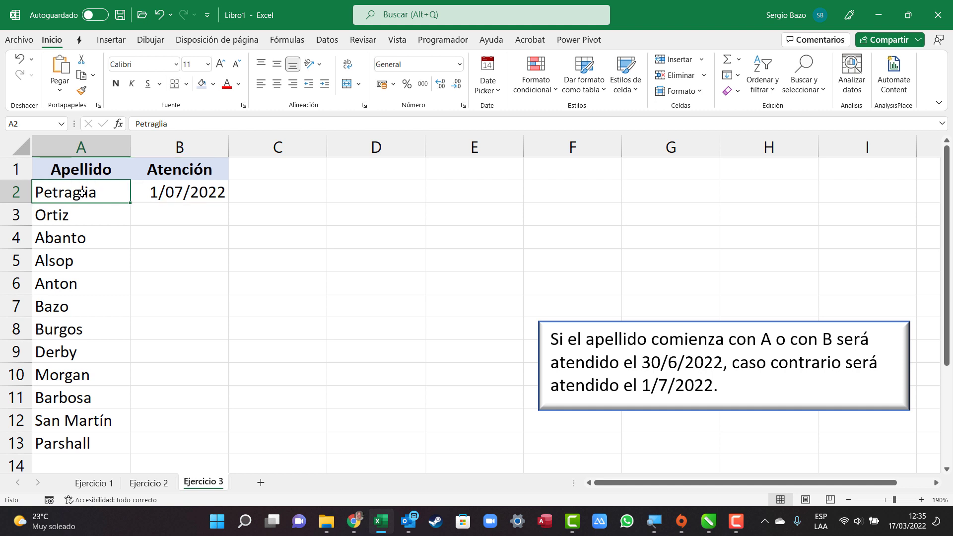
click(206, 186)
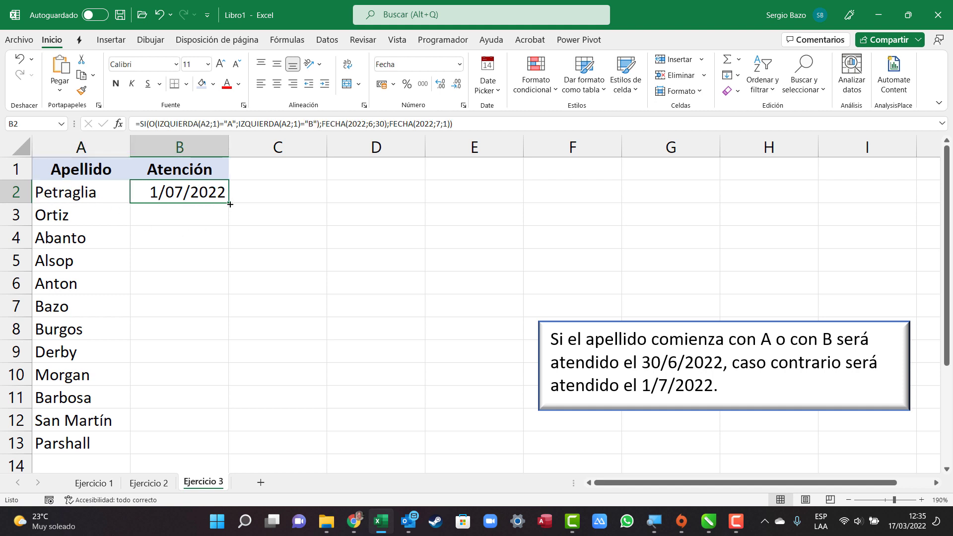
- Fill B2's Atención formula down to B13, checking A/B surnames get 30/06/2022 and the others 1/07/2022
double_click(228, 203)
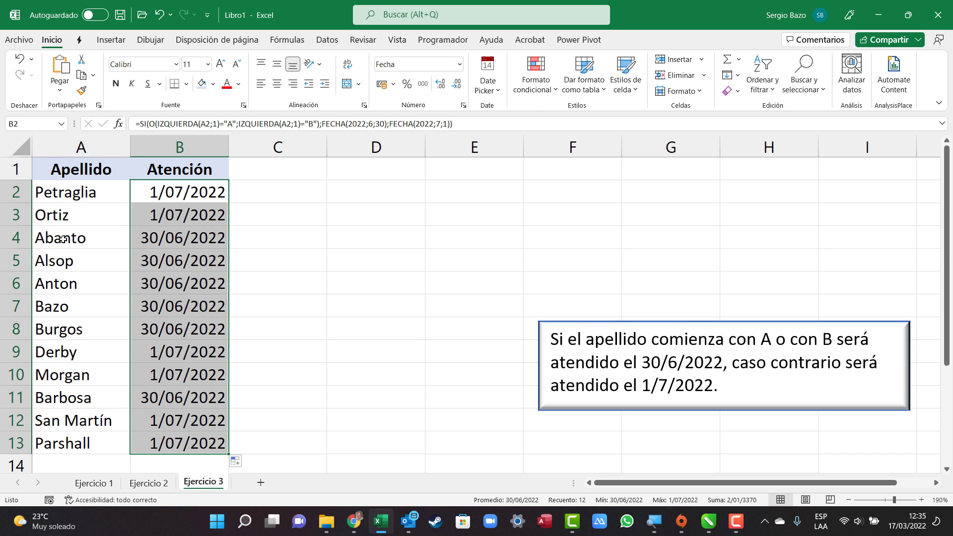
mouse_move(71, 239)
mouse_down()
mouse_move(59, 304)
mouse_move(174, 329)
mouse_up()
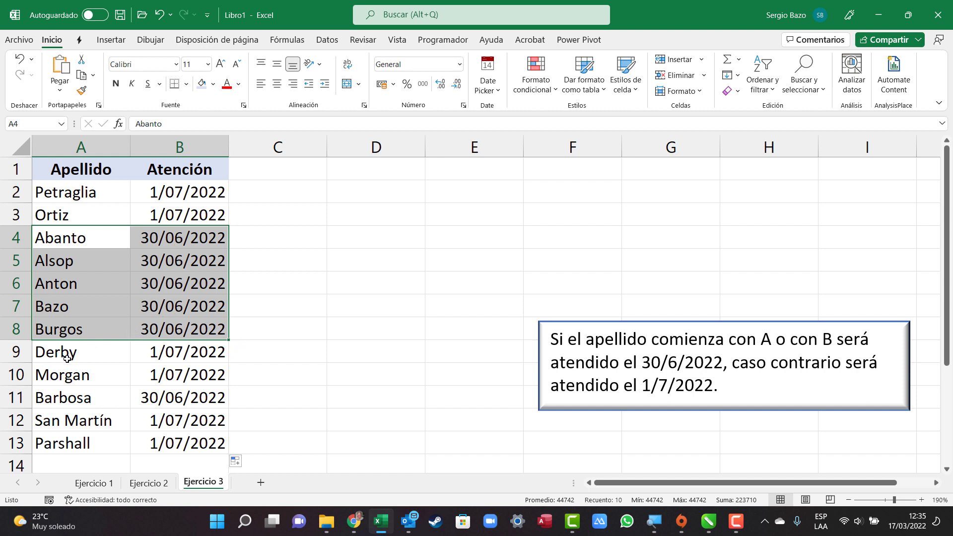
mouse_move(79, 353)
mouse_down()
mouse_move(67, 378)
mouse_move(179, 405)
mouse_up()
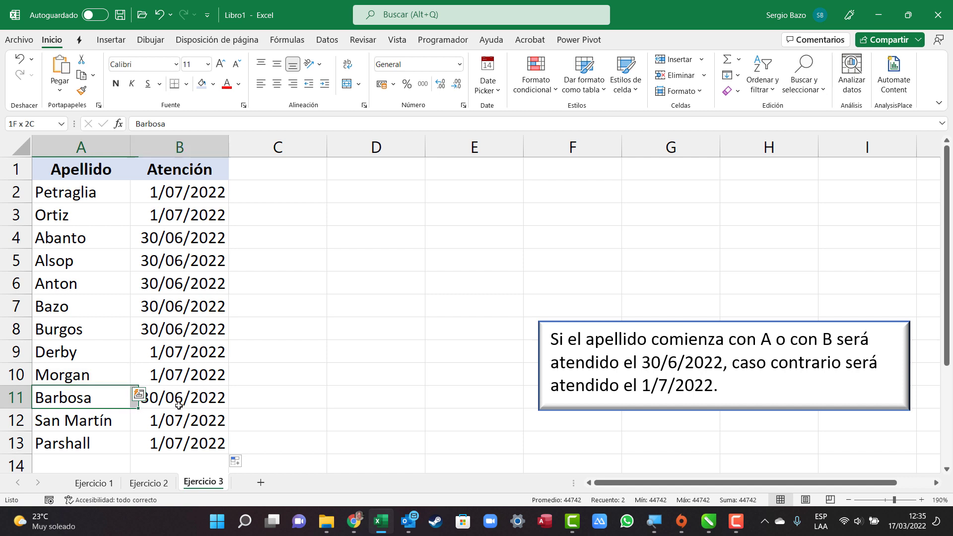
click(196, 244)
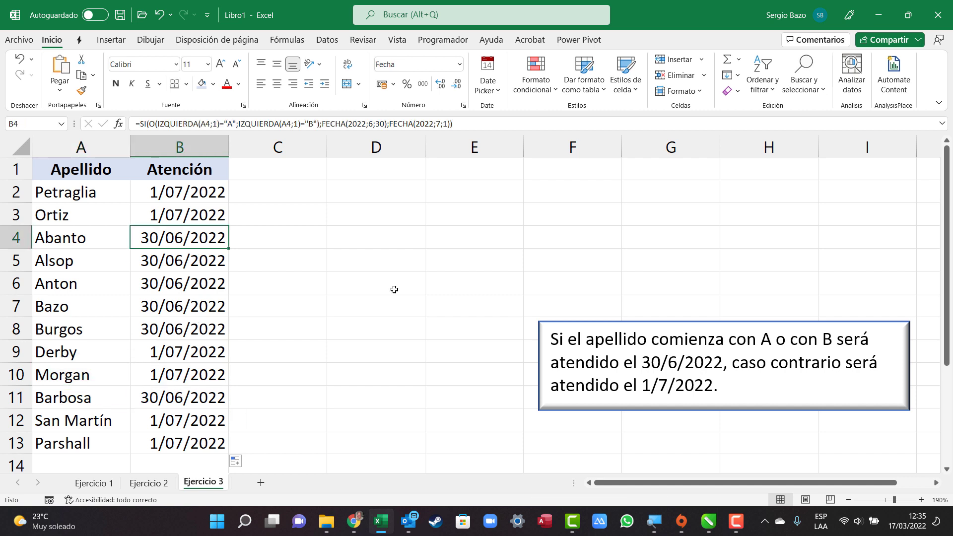